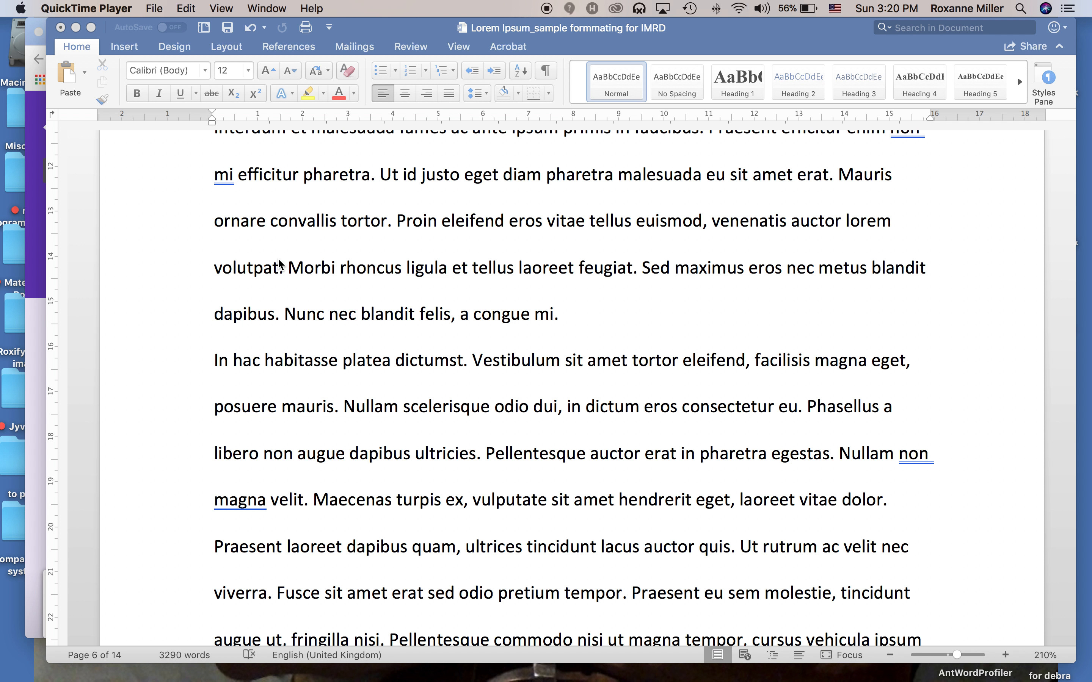
Insert a blank line in the report after the paragraph ending "a congue mi."
scroll(279, 264, "down", 2)
left_click(576, 282)
left_click(576, 281)
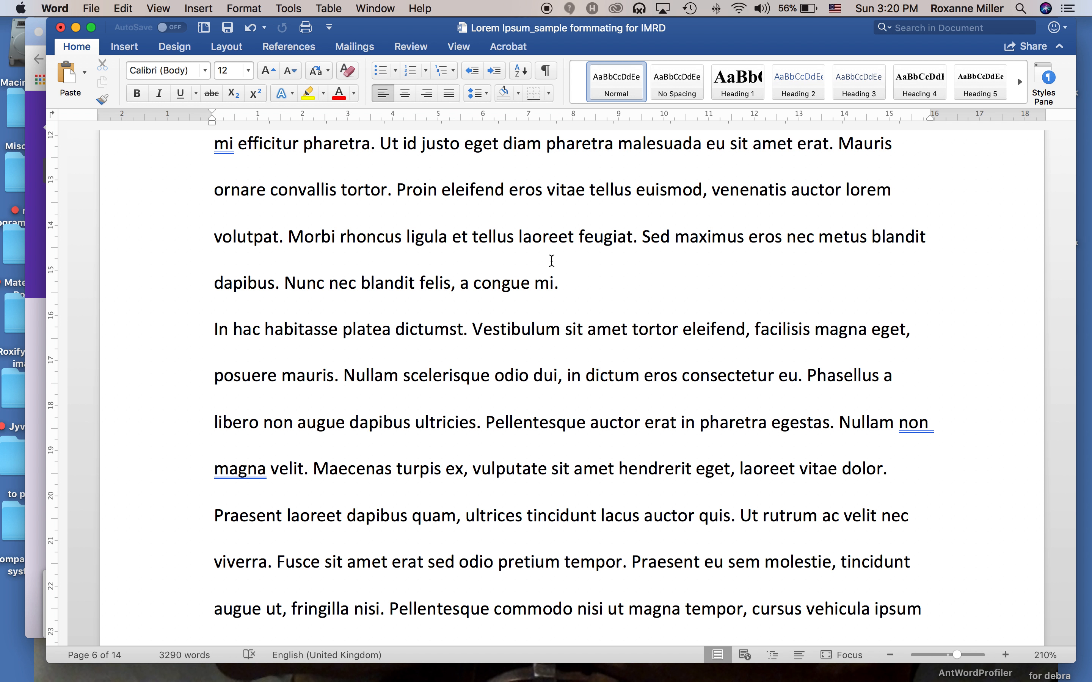
key("Return")
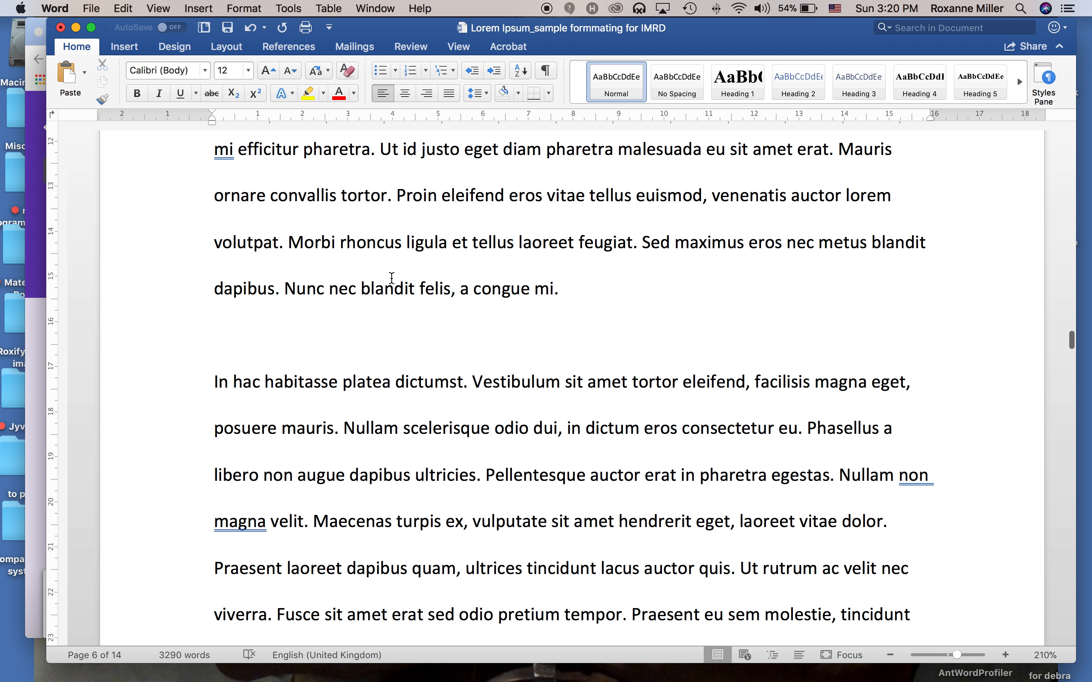
Switch to the Google Forms survey in Chrome and open its responses in a spreadsheet
left_click(38, 246)
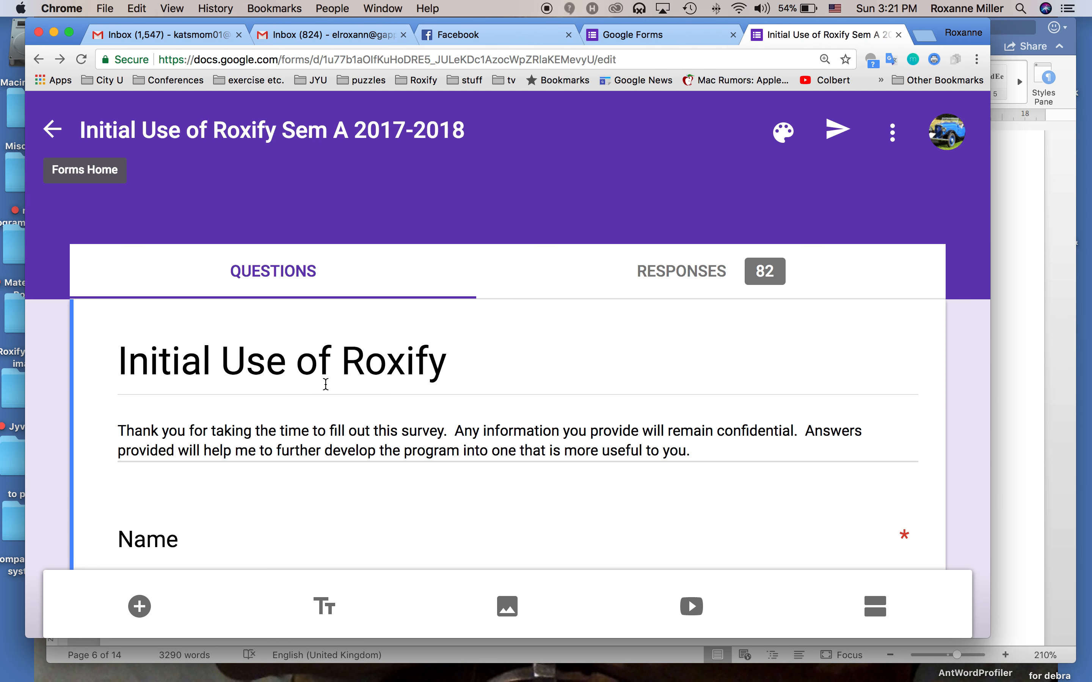
scroll(326, 384, "down", 10)
scroll(377, 437, "up", 8)
scroll(376, 429, "up", 3)
left_click(698, 277)
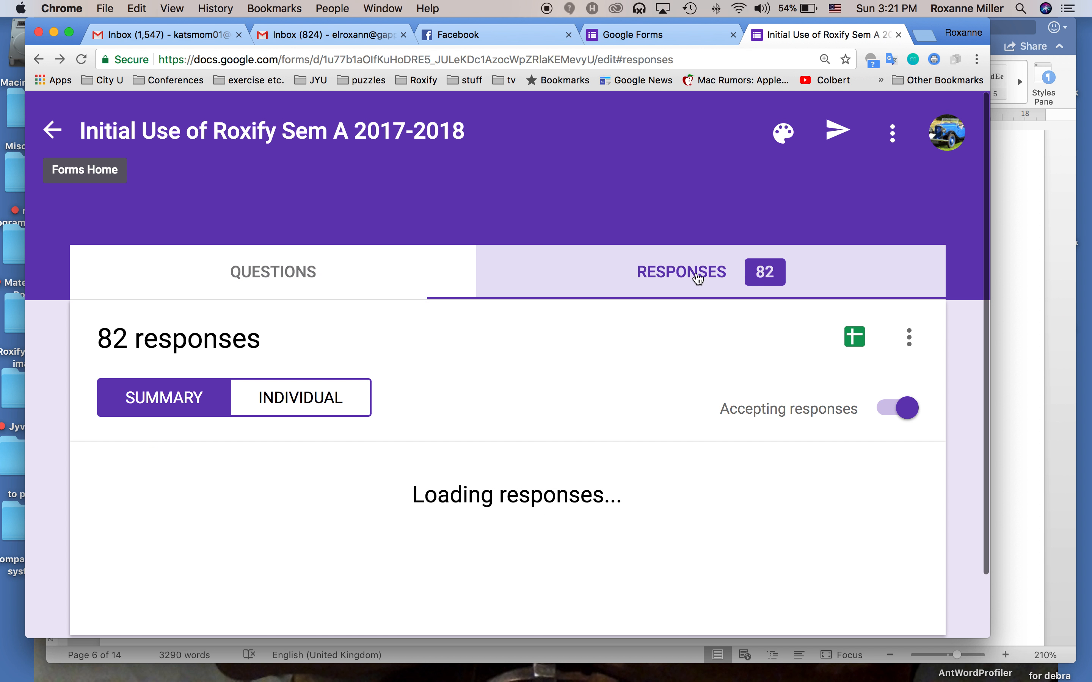
left_click(855, 337)
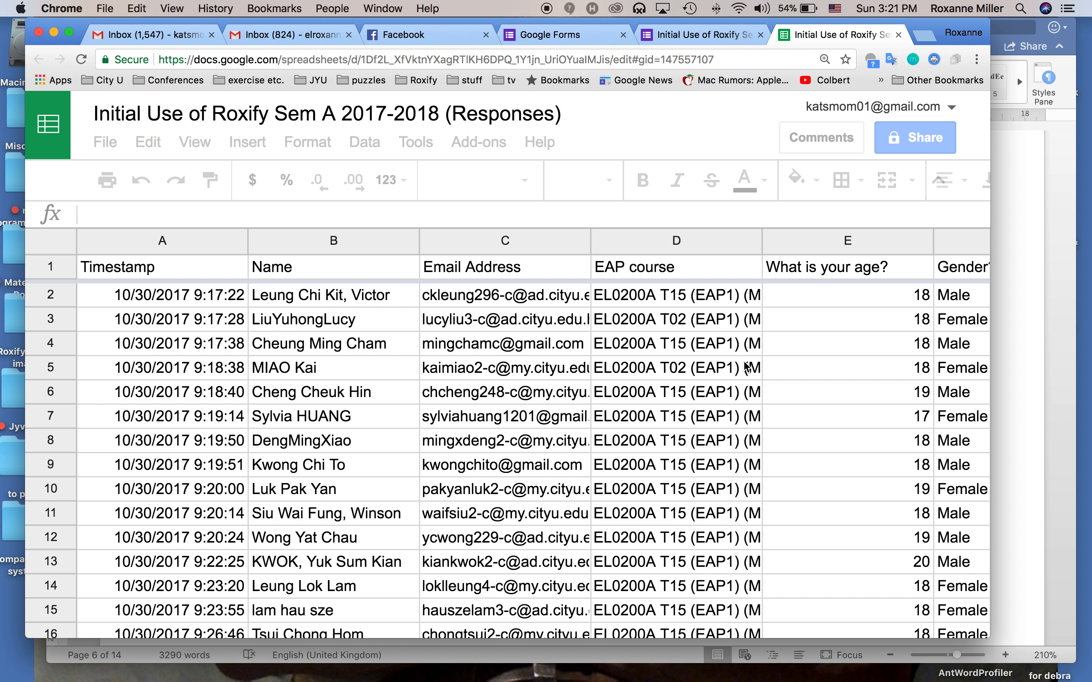
Insert a chart from column L, "What internet browser do you most often use"
scroll(878, 494, "right", 3)
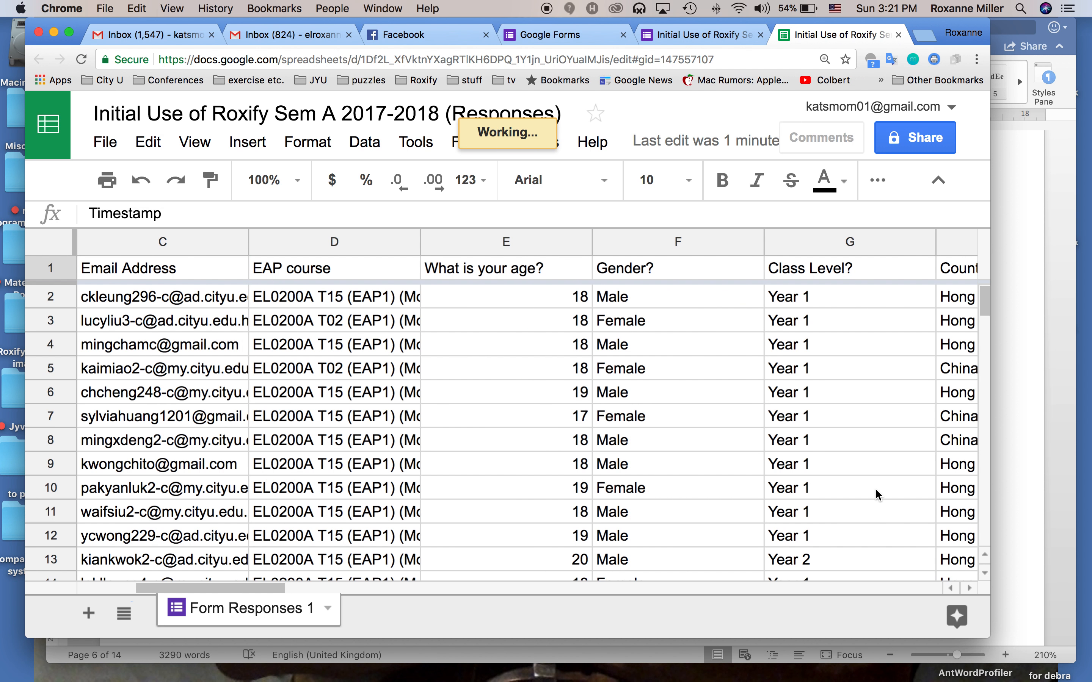
left_click(969, 588)
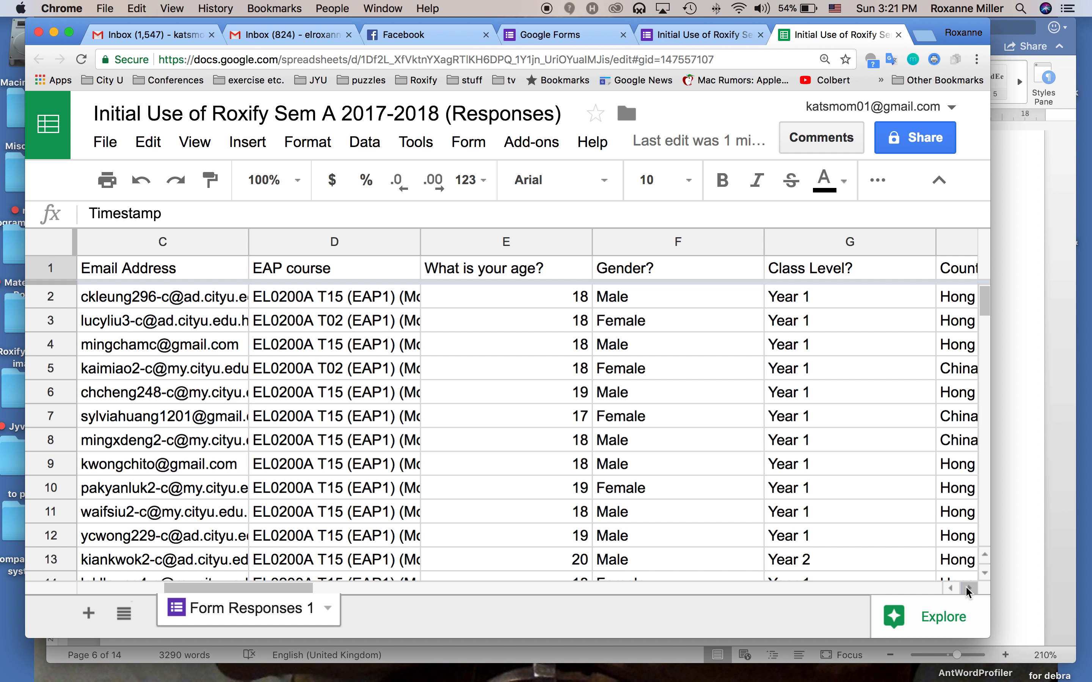
scroll(920, 390, "right", 5)
scroll(914, 392, "right", 3)
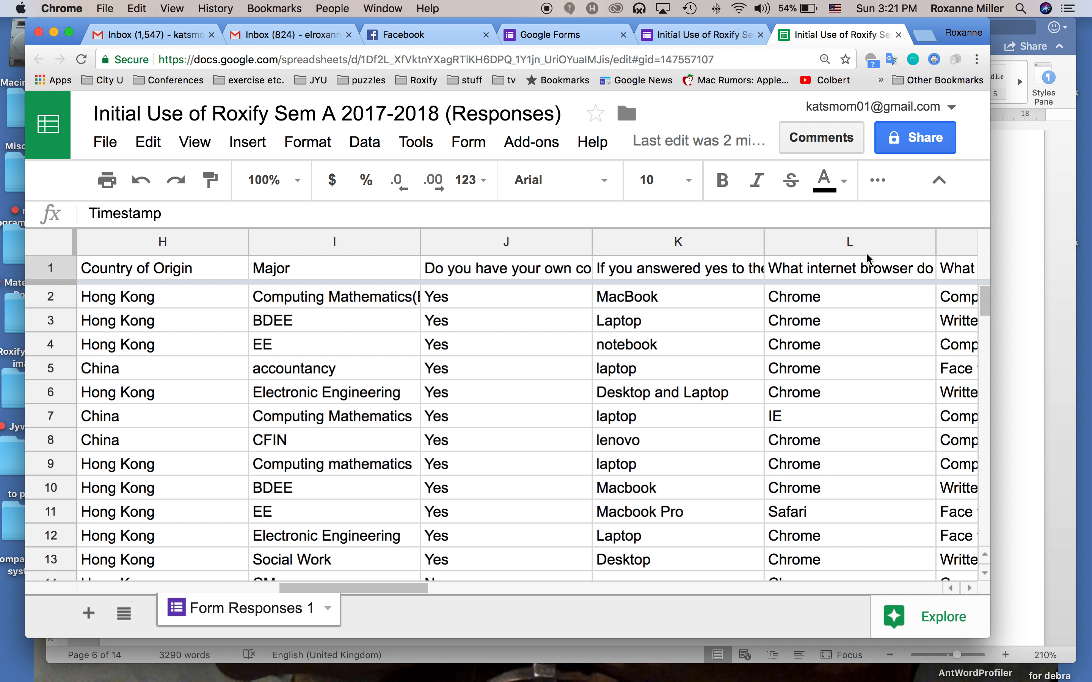
left_click(854, 242)
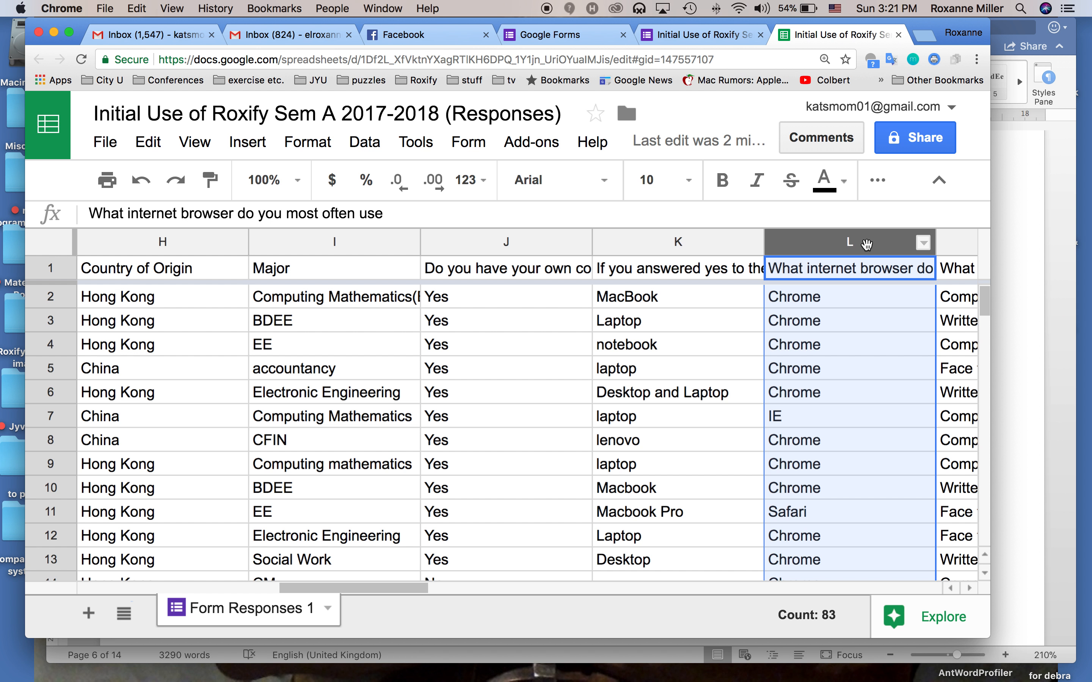
scroll(854, 243, "right", 4)
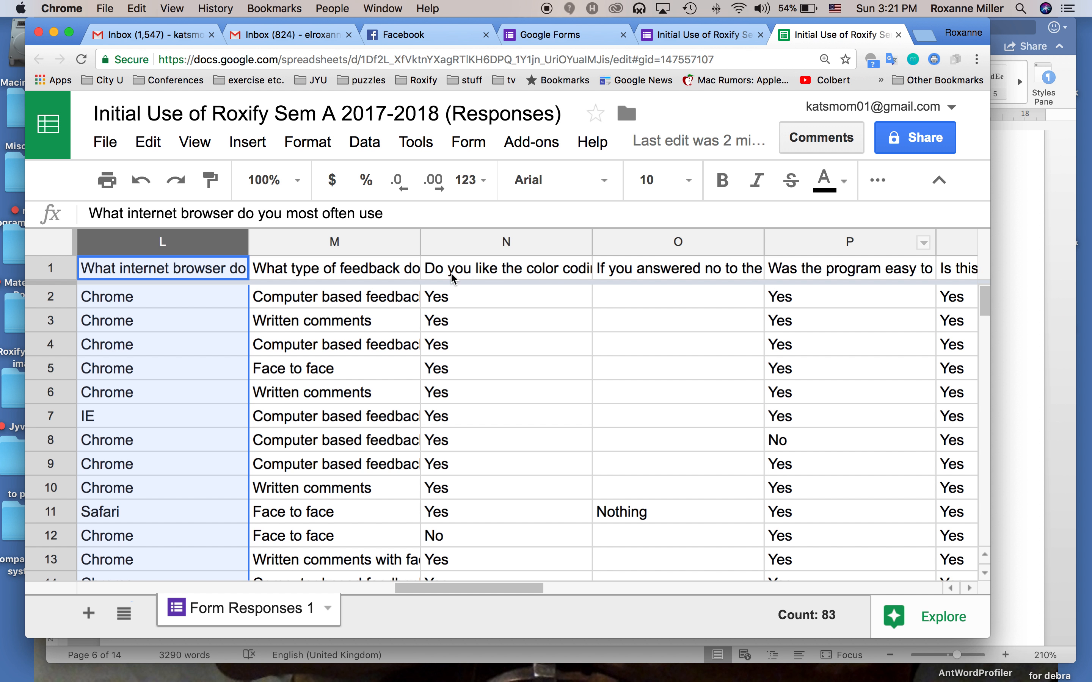
left_click(241, 144)
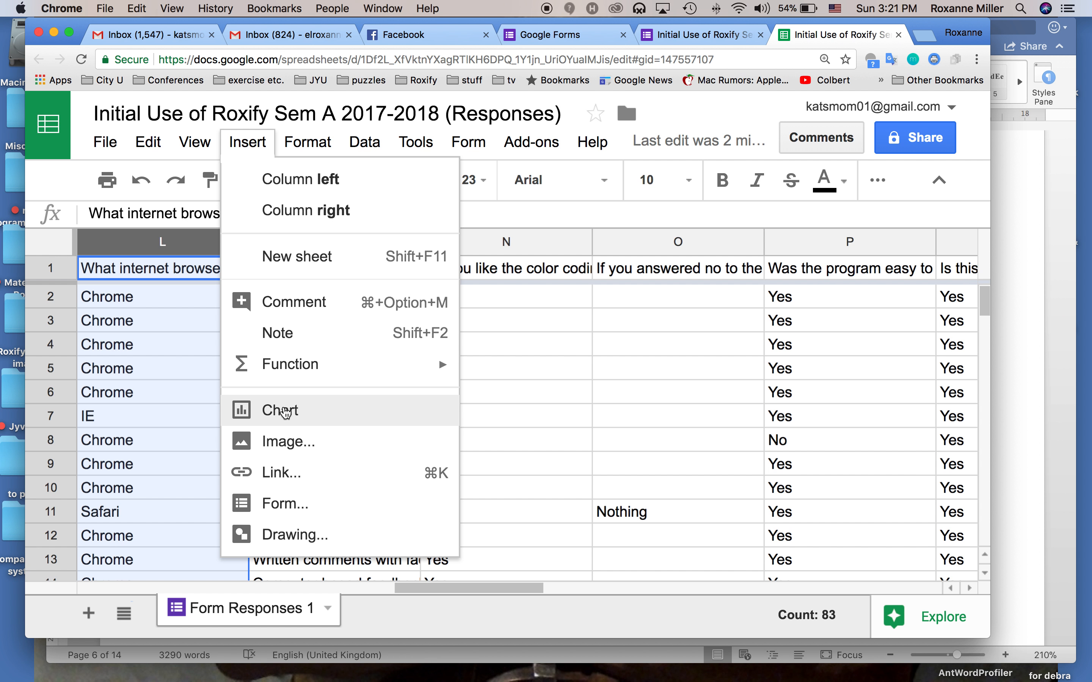
left_click(285, 412)
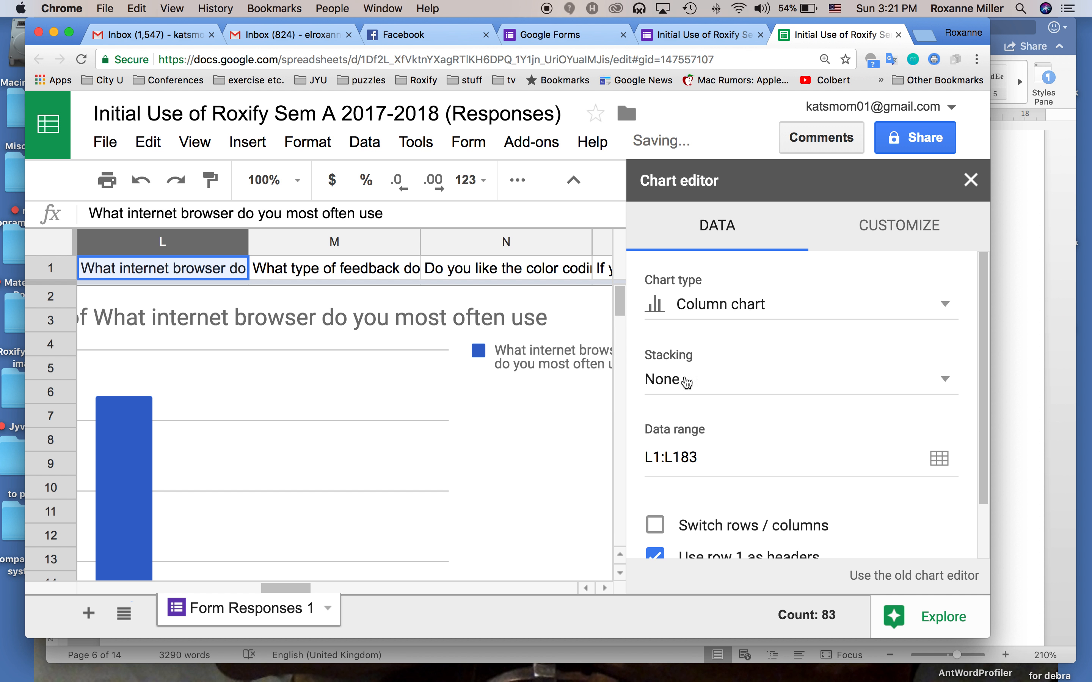
Change the internet browser chart's type to a pie chart and close the chart editor
left_click(742, 311)
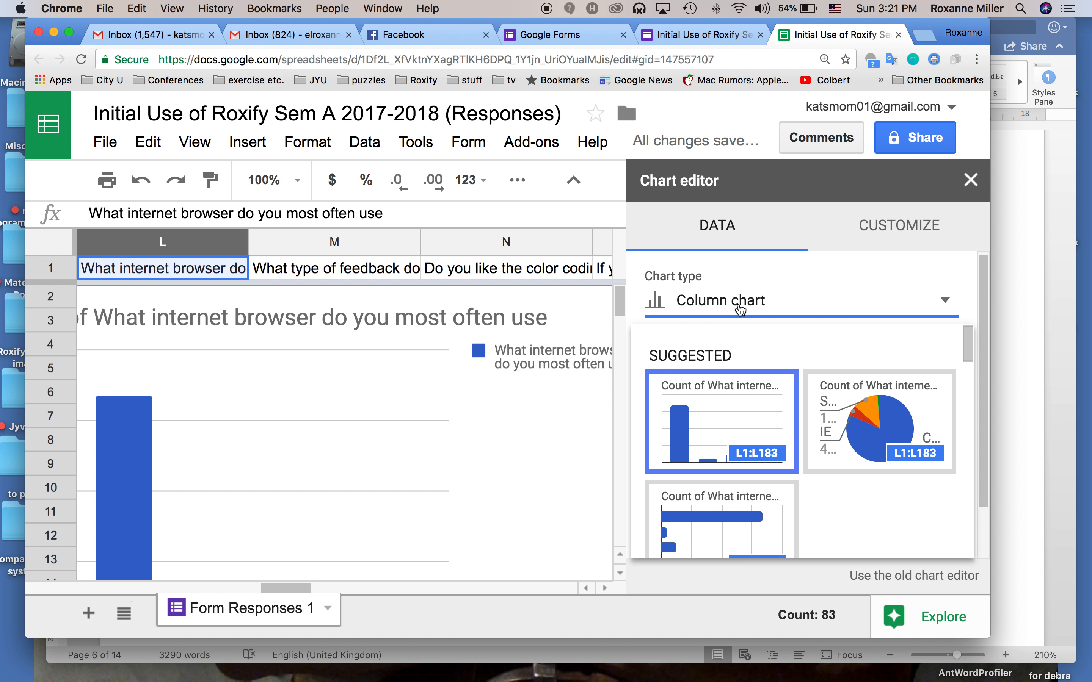
left_click(887, 414)
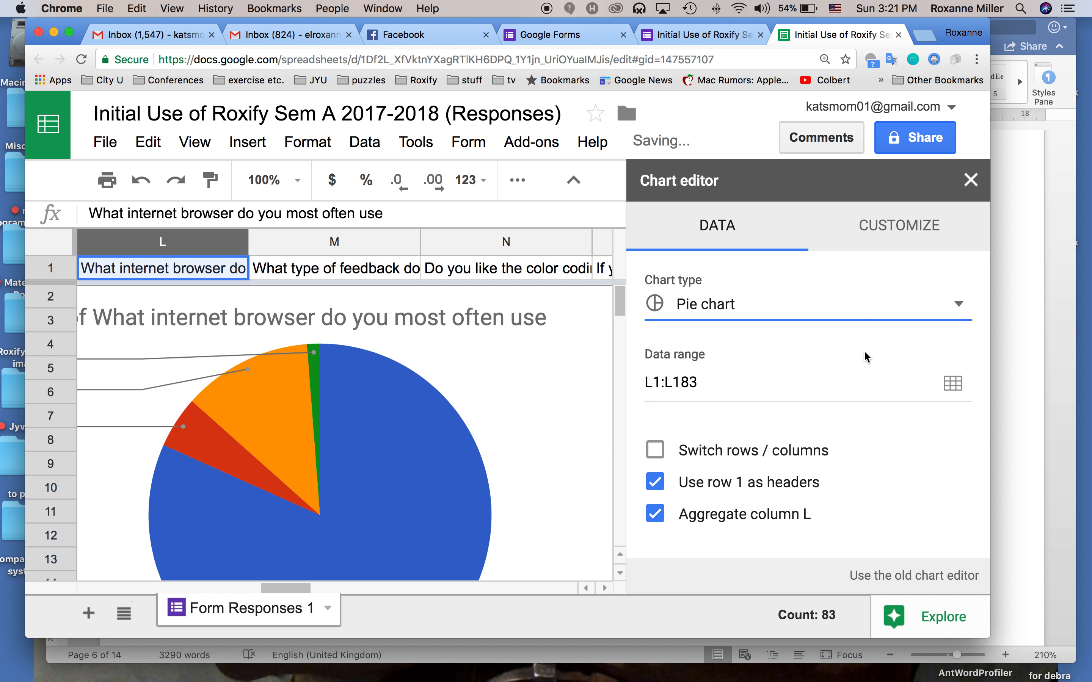
left_click(970, 180)
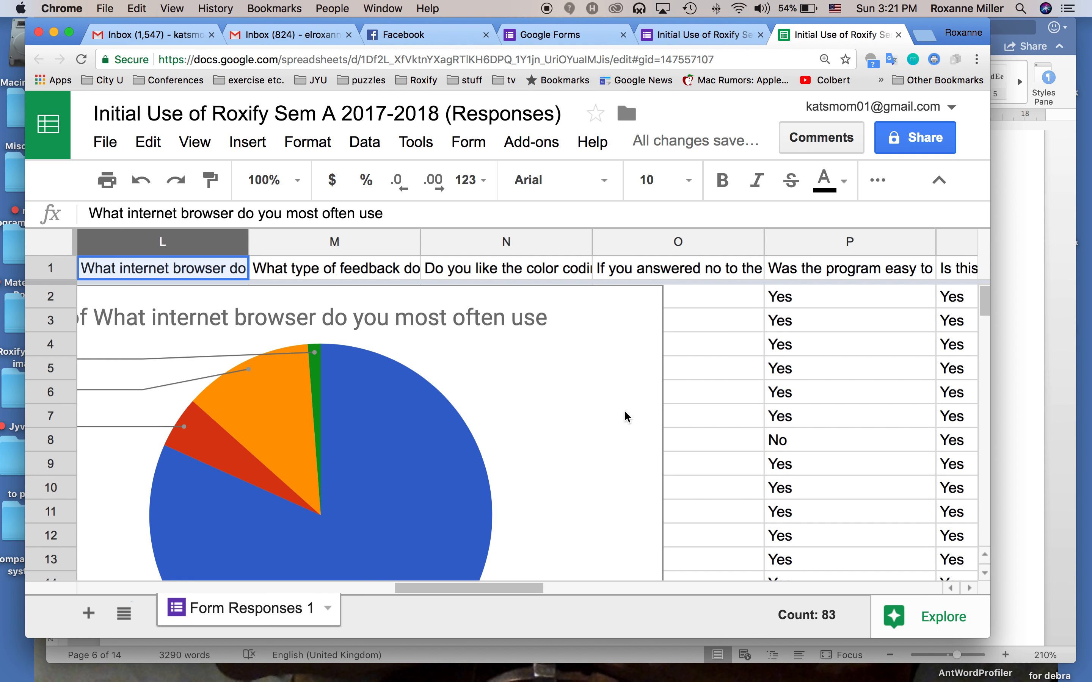
Shrink the pie chart, shift it to start beside the column L answers, and save it as an image
left_click(567, 417)
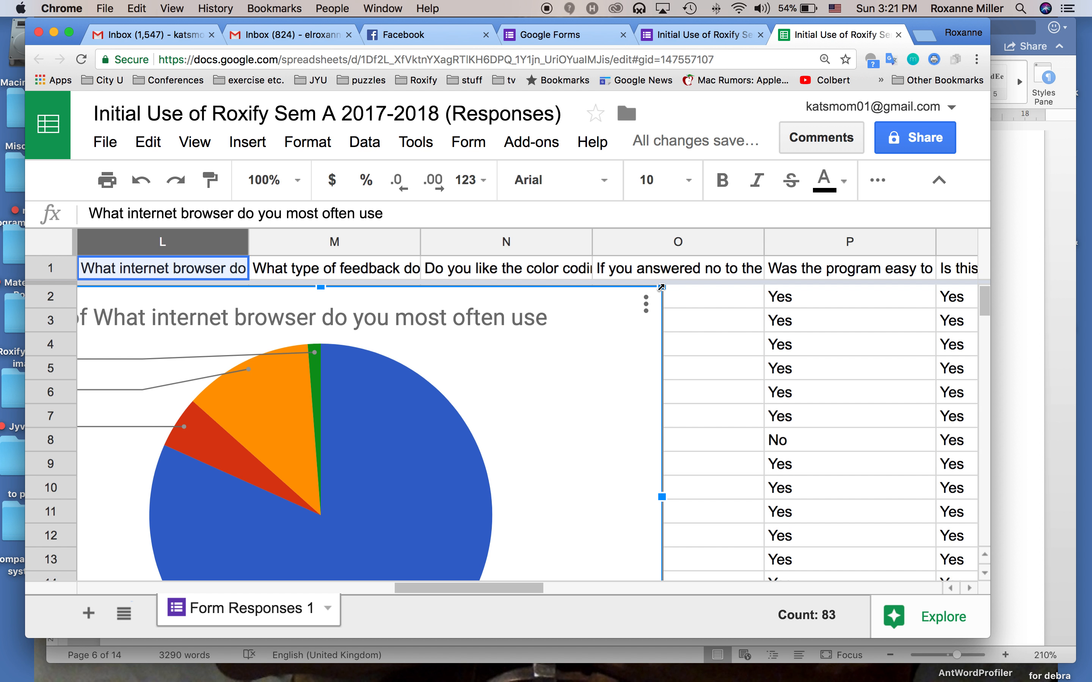
left_click_drag(653, 298, 677, 306)
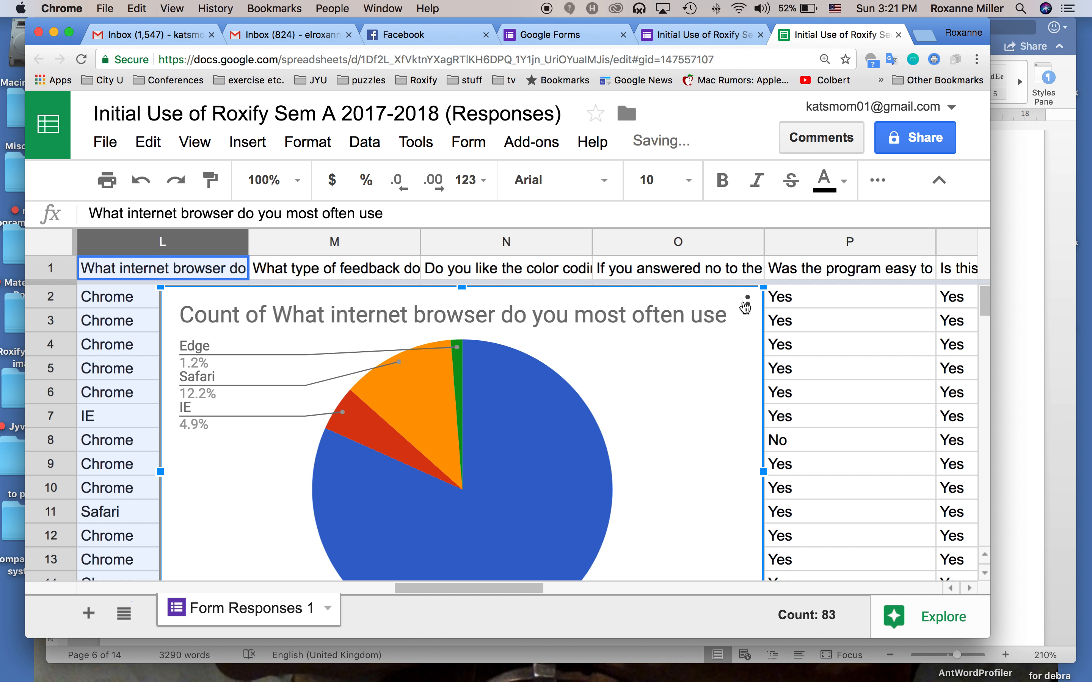
left_click(747, 303)
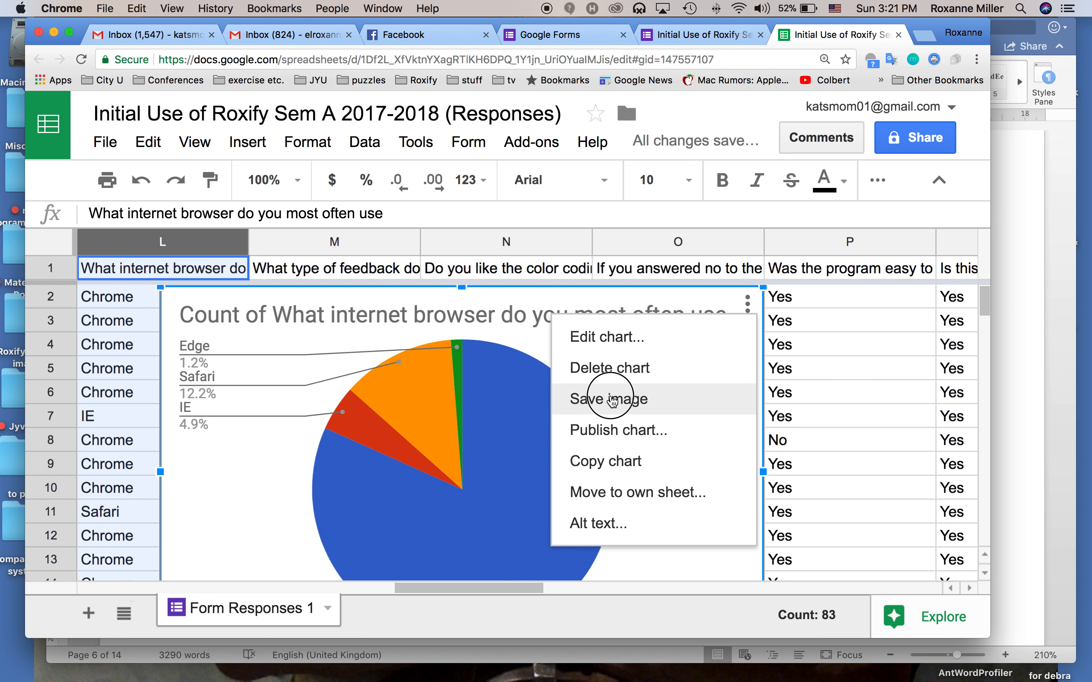
left_click(614, 400)
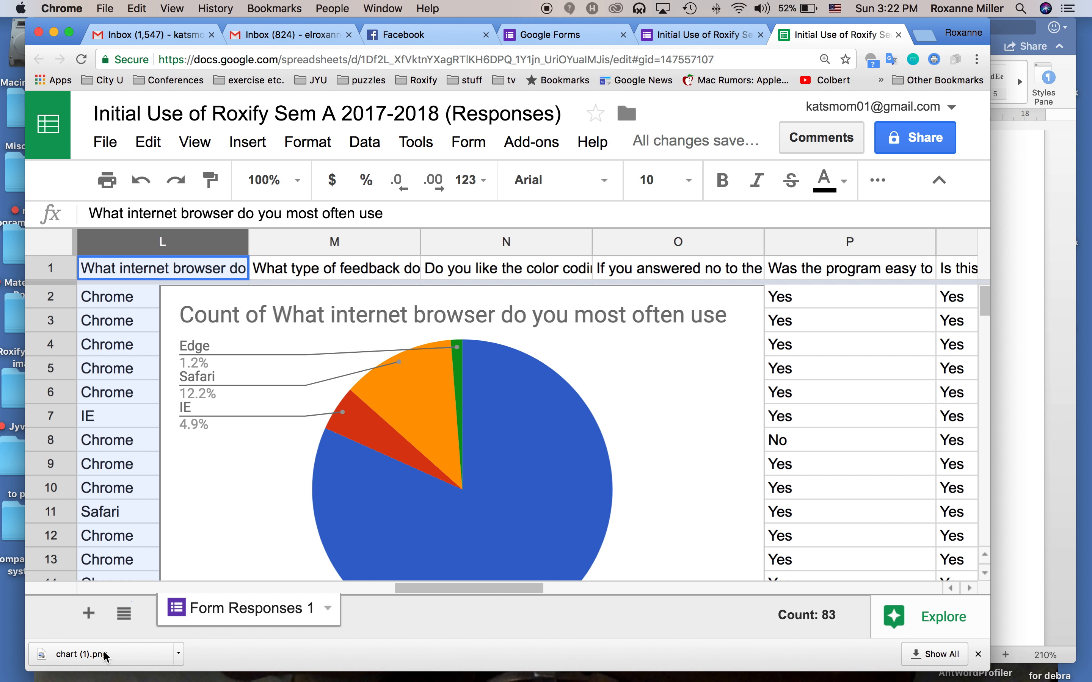
Switch to Finder and locate the saved chart (1).png in the Downloads folder
left_click(1020, 491)
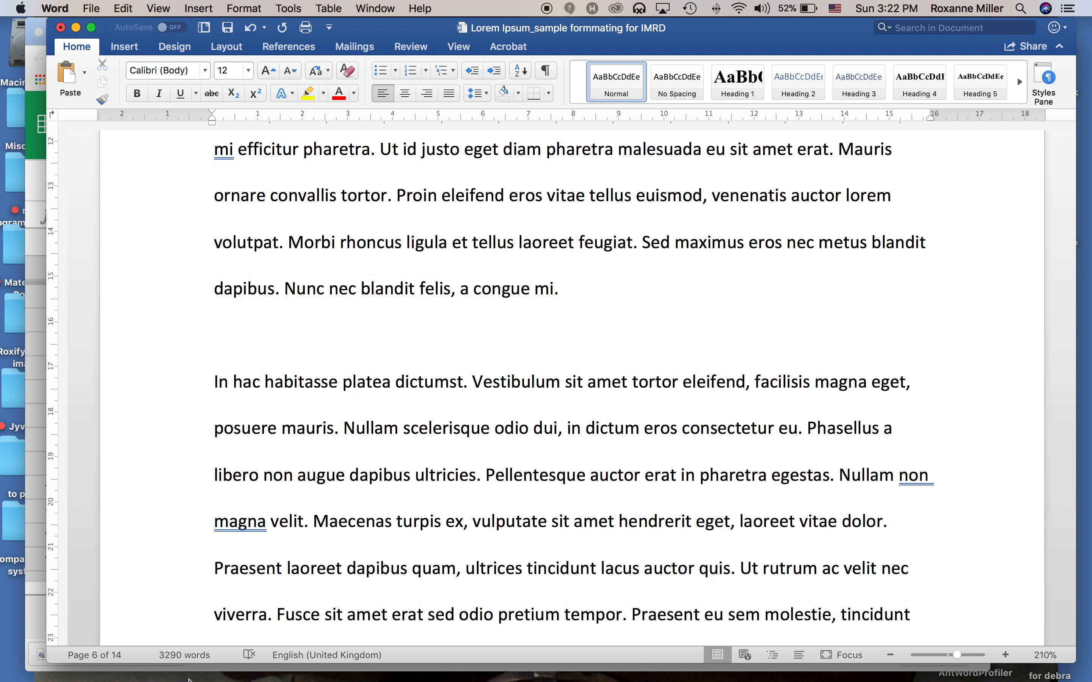
left_click(27, 635)
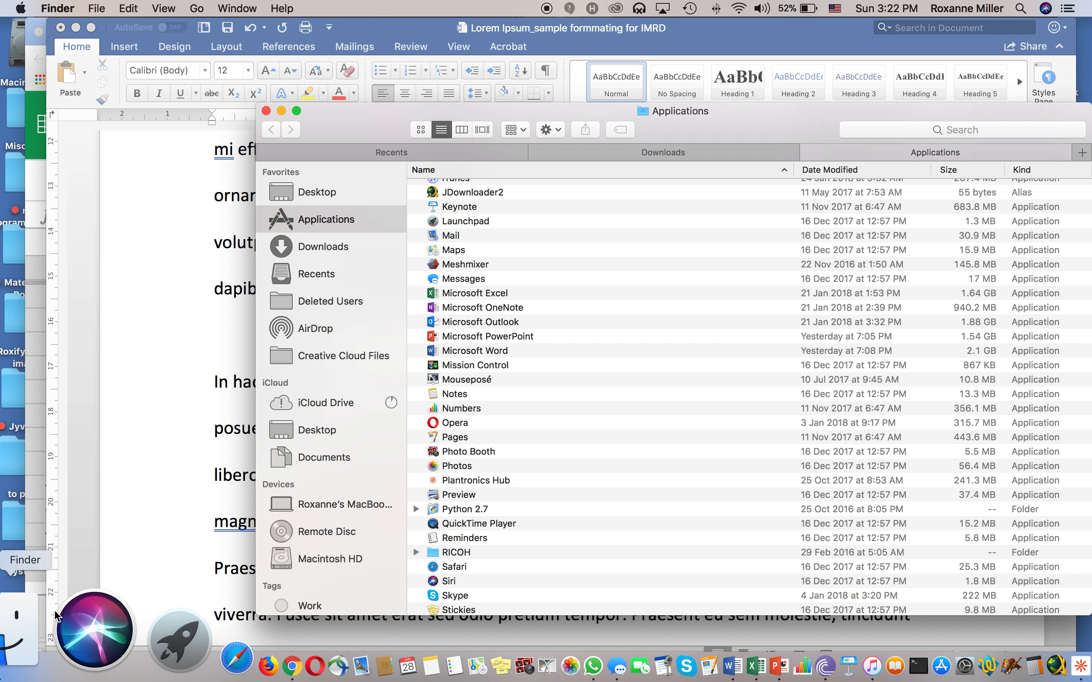
left_click(323, 248)
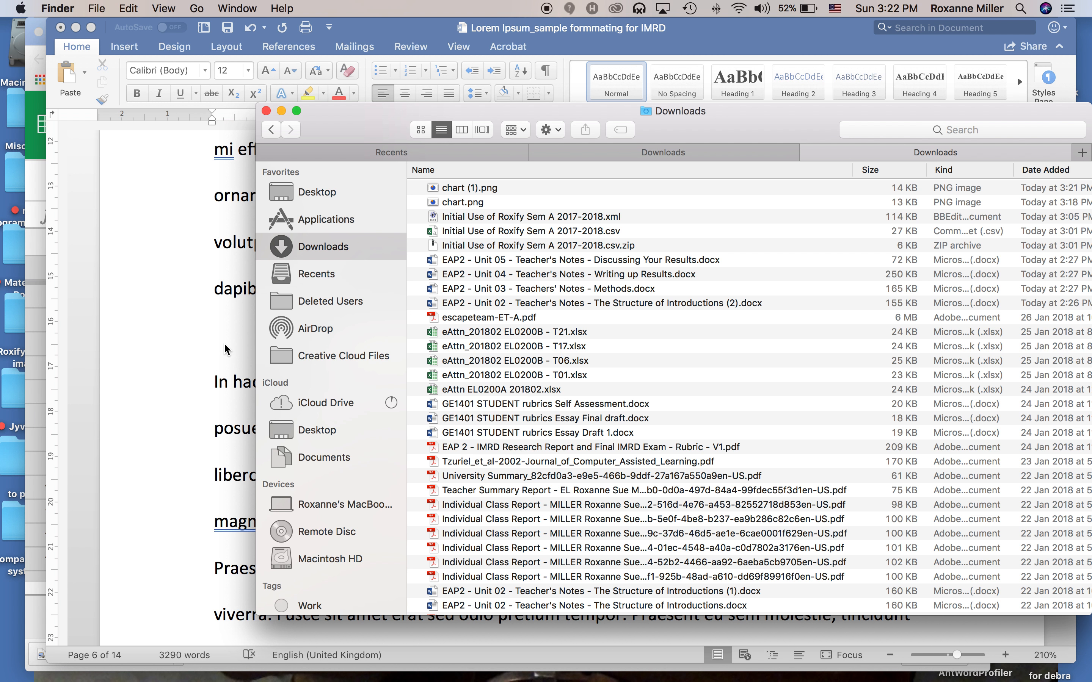
left_click_drag(682, 135, 372, 194)
left_click(171, 249)
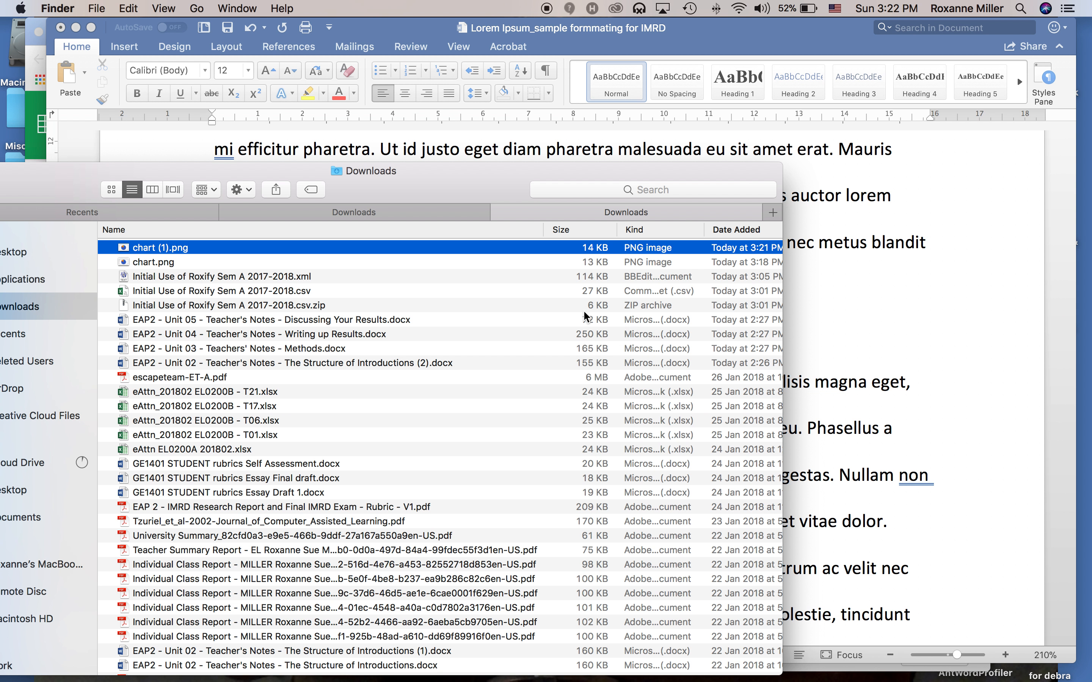
Return to the Word document and insert the saved pie chart picture from file on the blank line
left_click(837, 326)
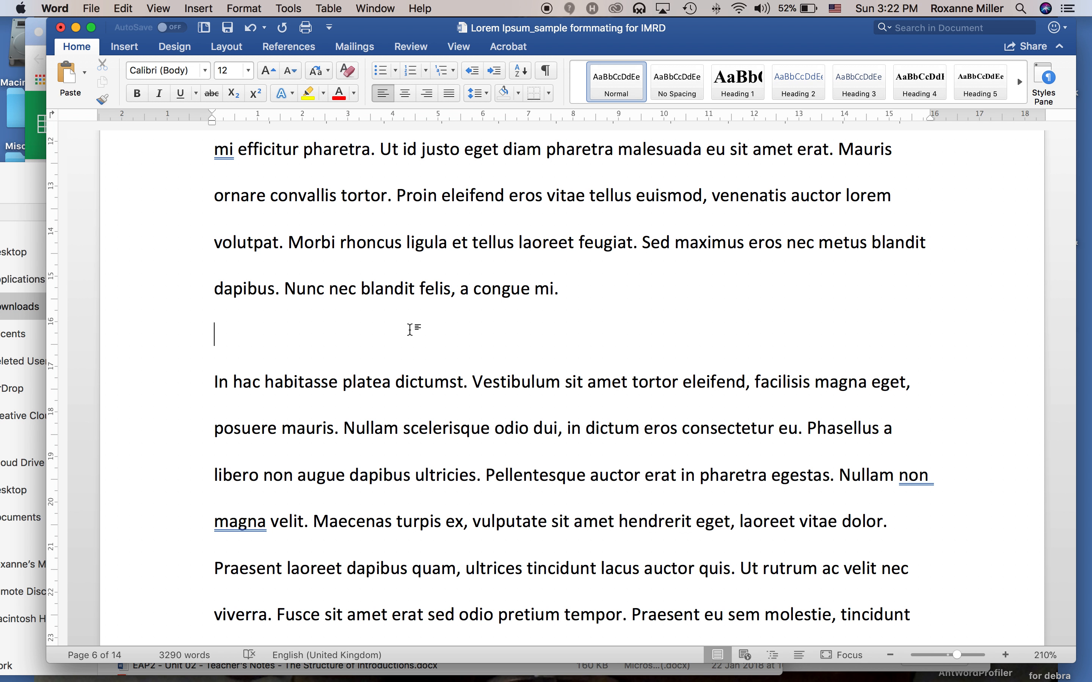
left_click(126, 47)
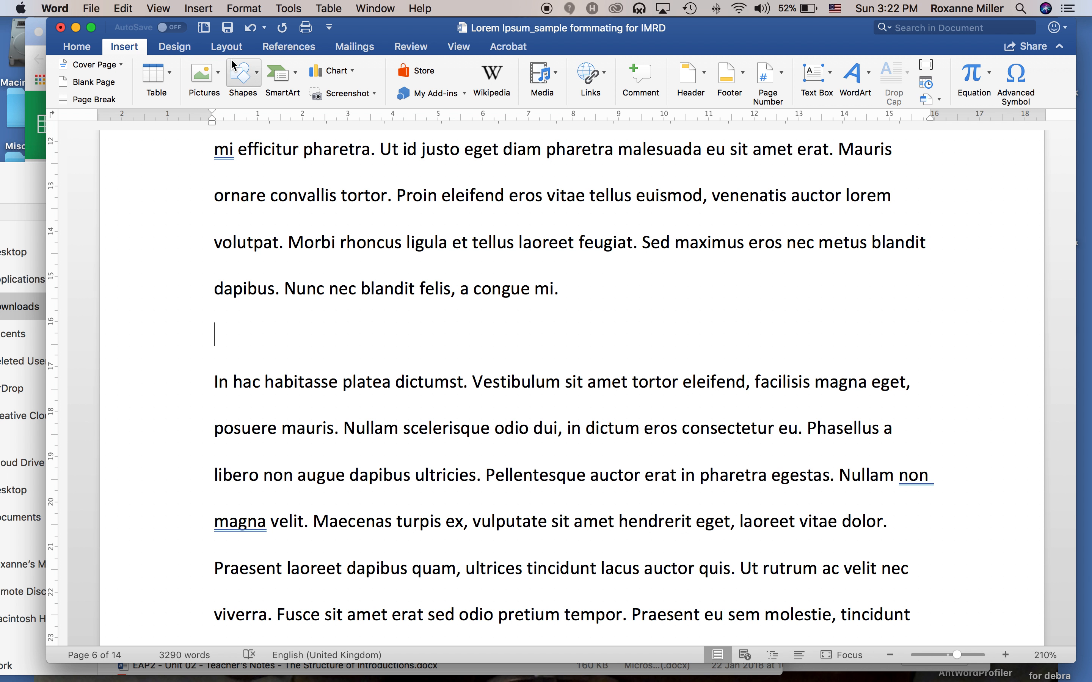
left_click(204, 75)
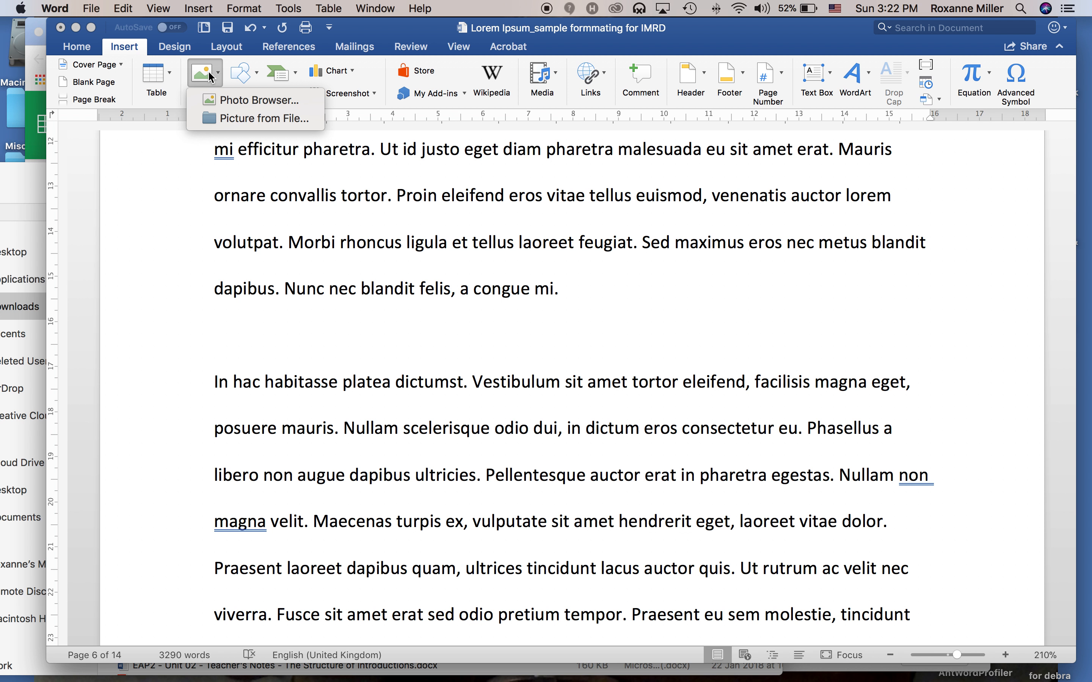
left_click(227, 119)
double_click(443, 164)
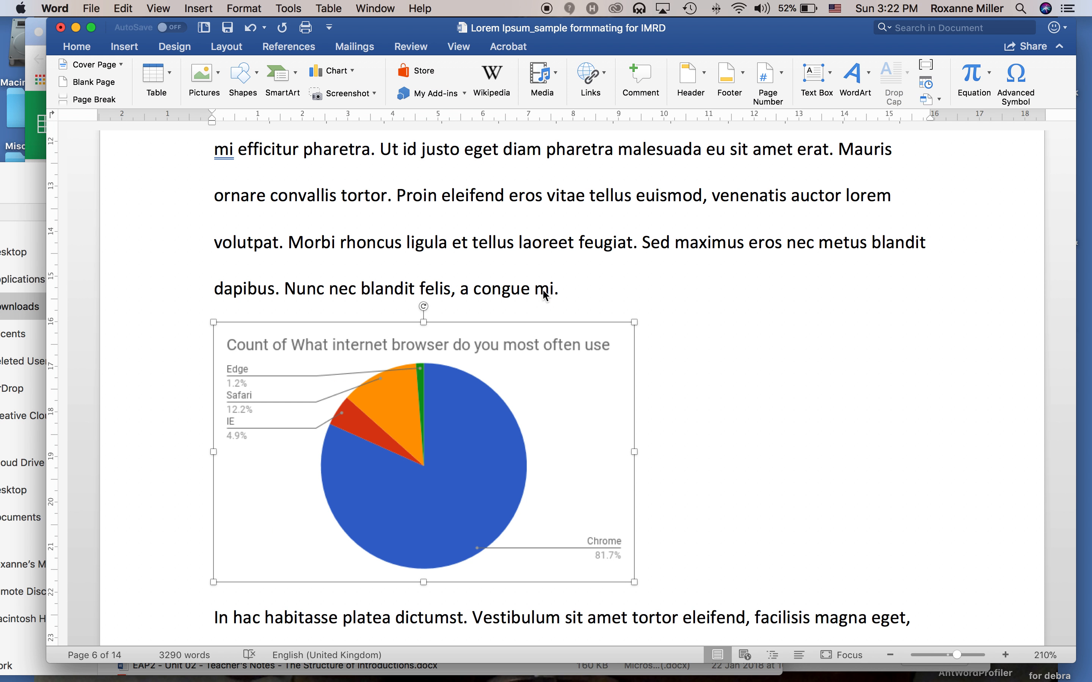
Add the caption "Figure 1: Internet Browser" on a new line below the pie chart
left_click(672, 564)
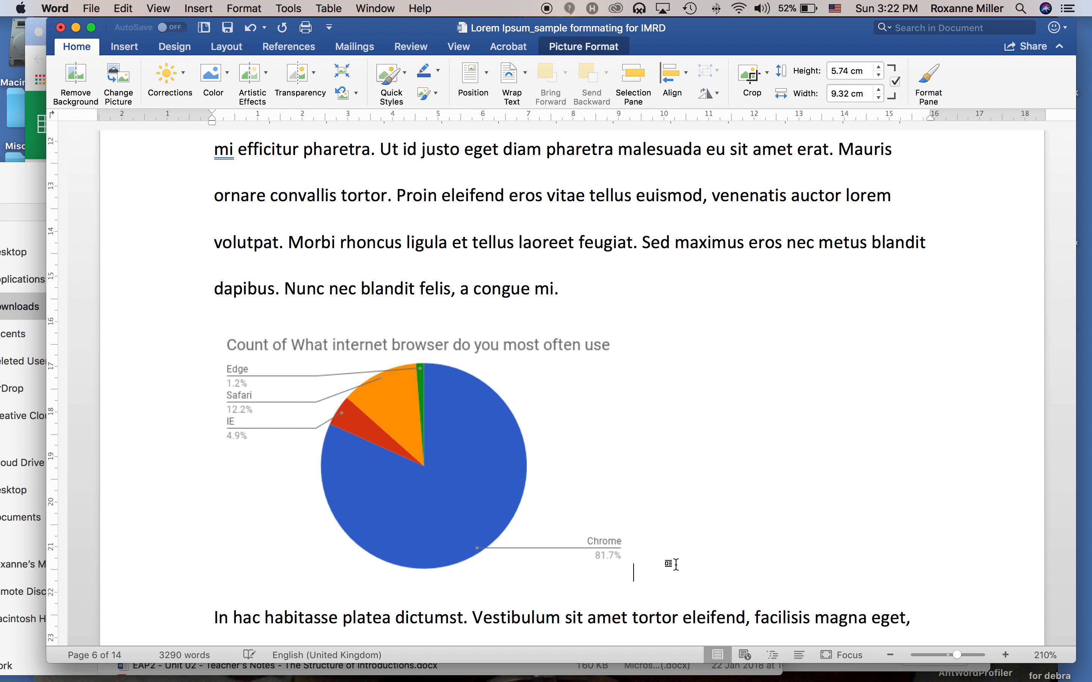
key("Return")
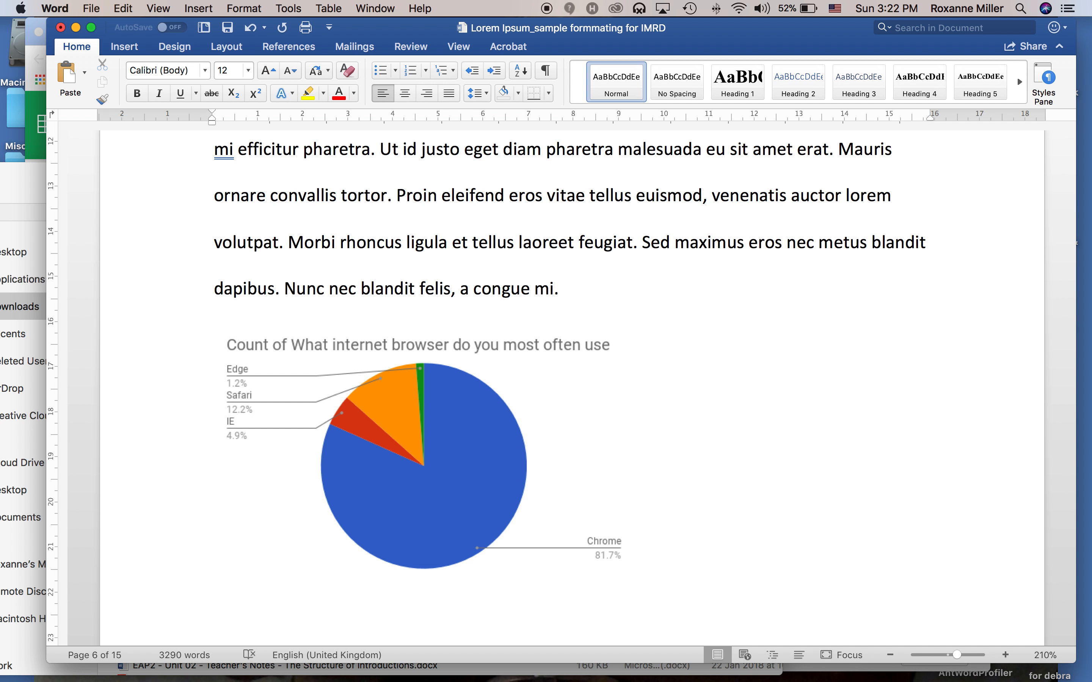
type("Figure 1: Inter")
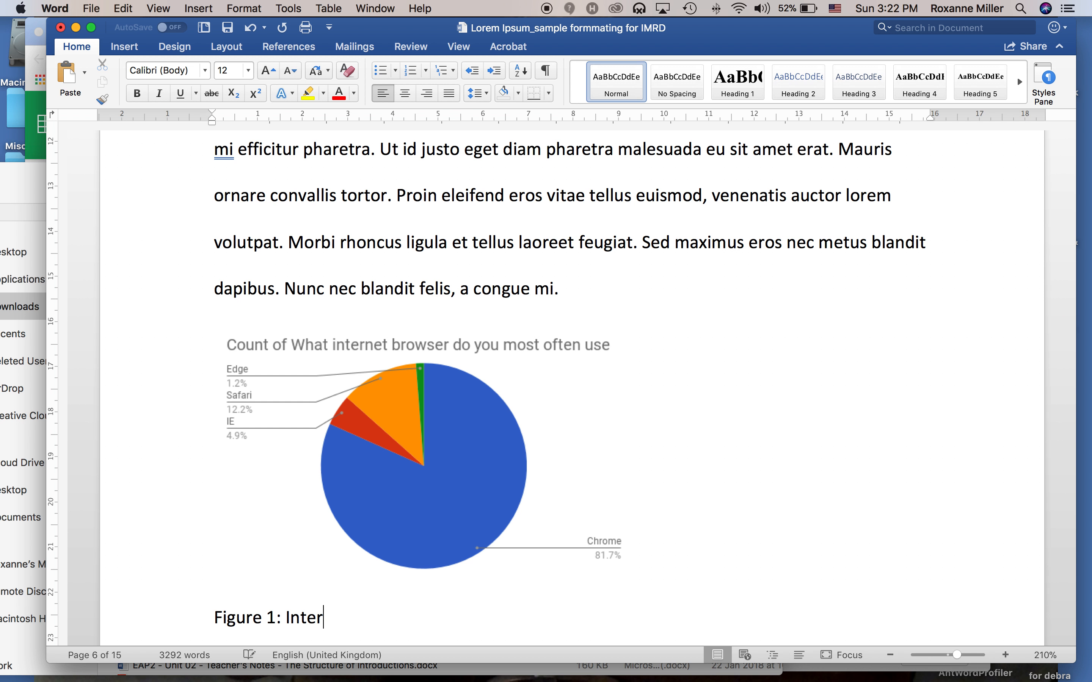
type("net Browser")
Insert a blank line on the next page after the paragraph ending "rhoncus orci lacinia vel."
scroll(677, 567, "down", 10)
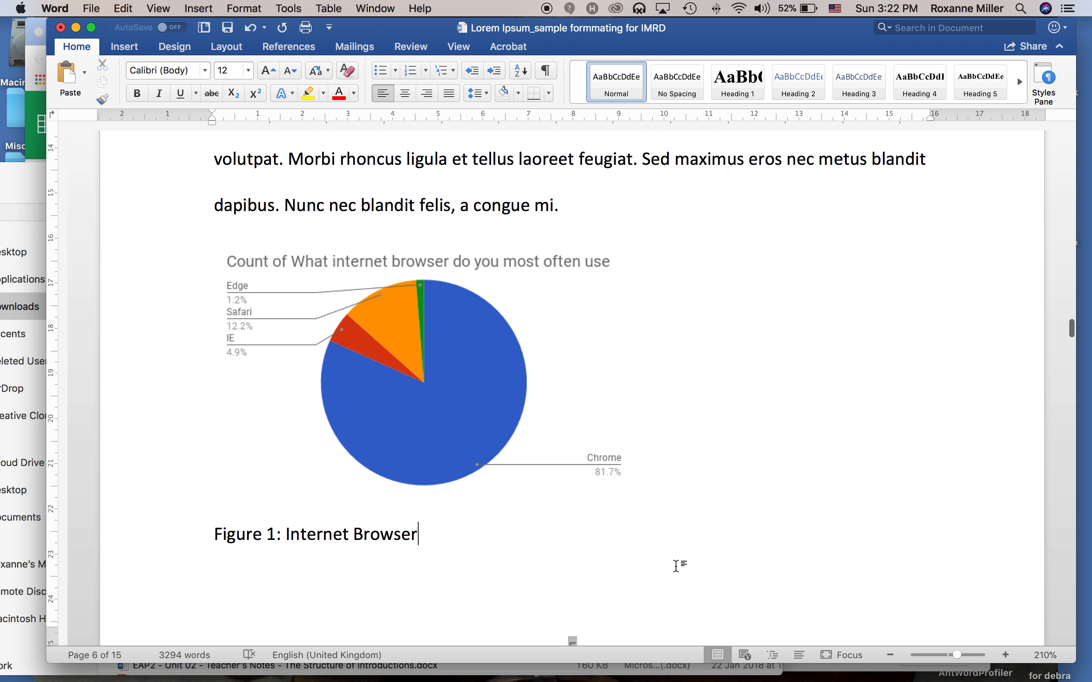
scroll(676, 567, "down", 8)
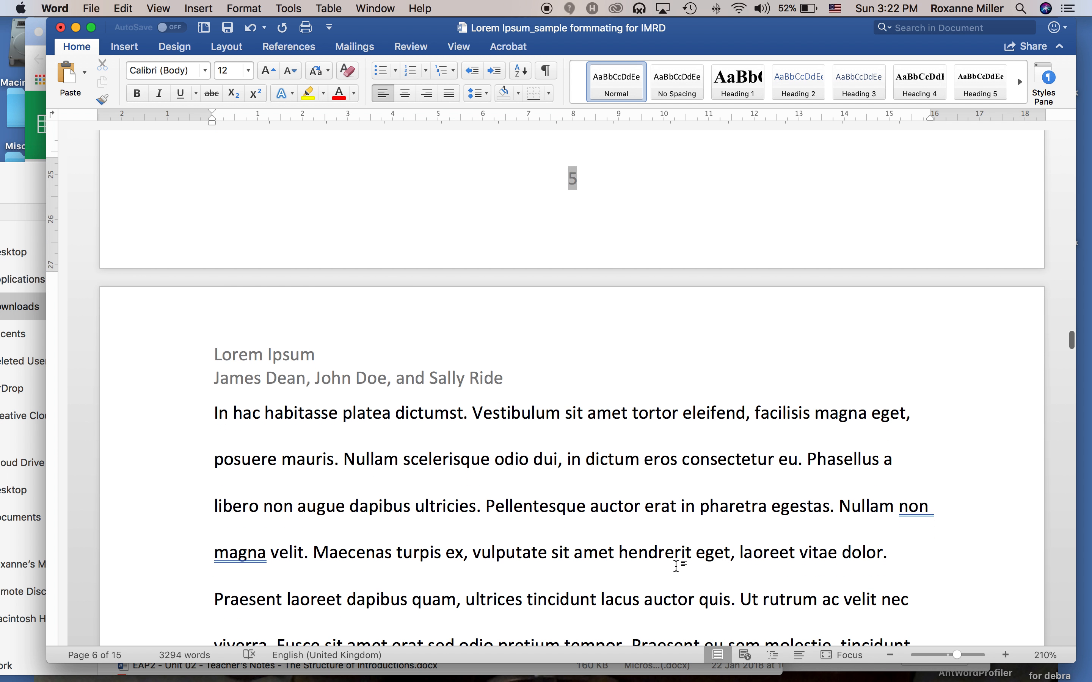
left_click(808, 434)
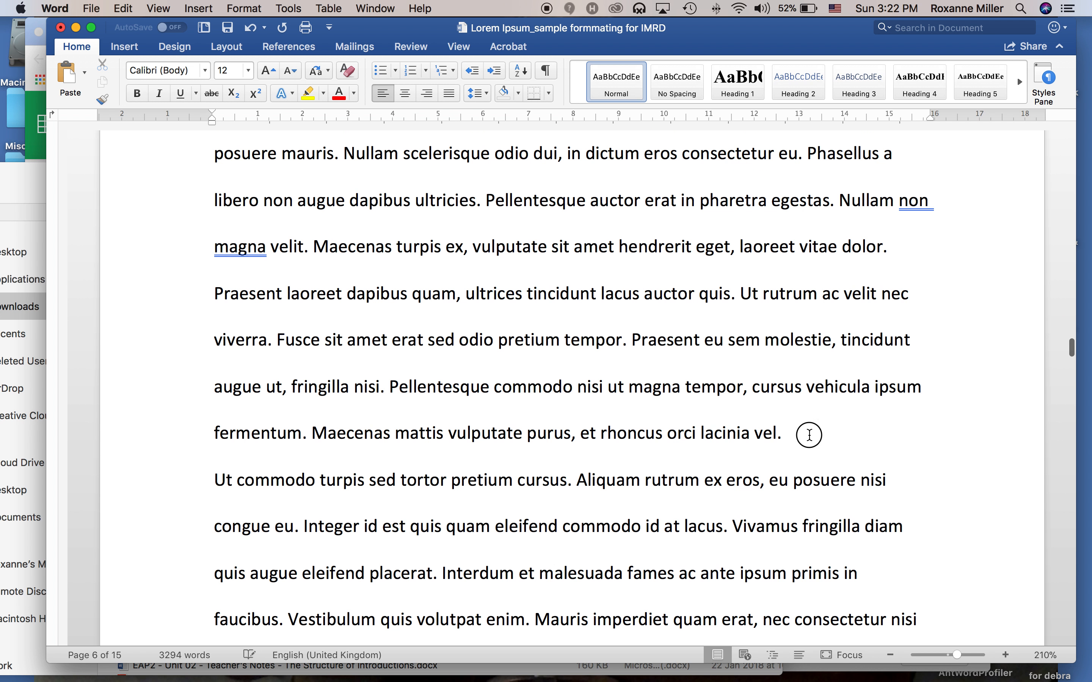
key("Return")
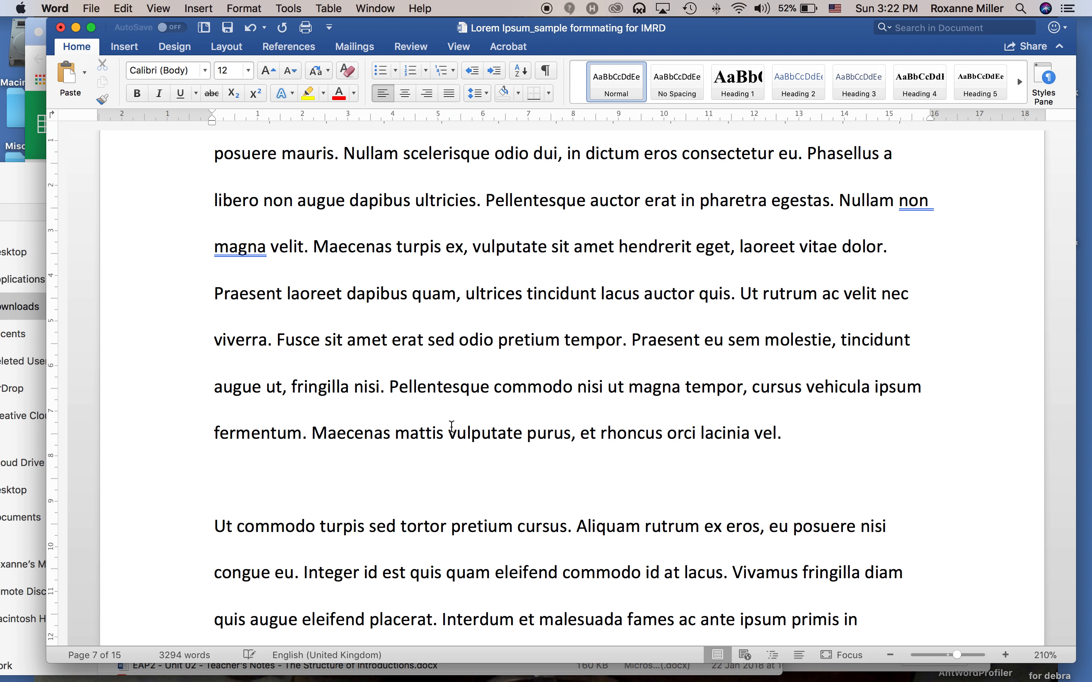
Switch to the survey responses spreadsheet in Chrome and delete the internet browser pie chart
key("super+Tab")
left_click(635, 363)
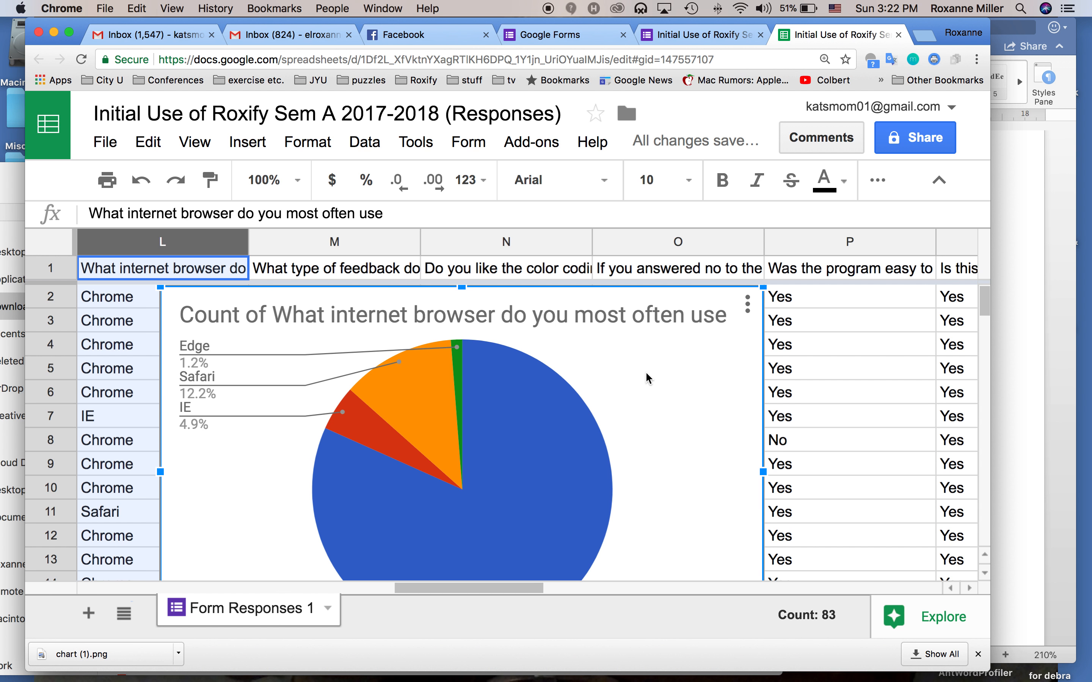
key("BackSpace")
Insert a chart from column T, "How useful do you think the links provided are?", in the responses sheet
scroll(595, 383, "left", 2)
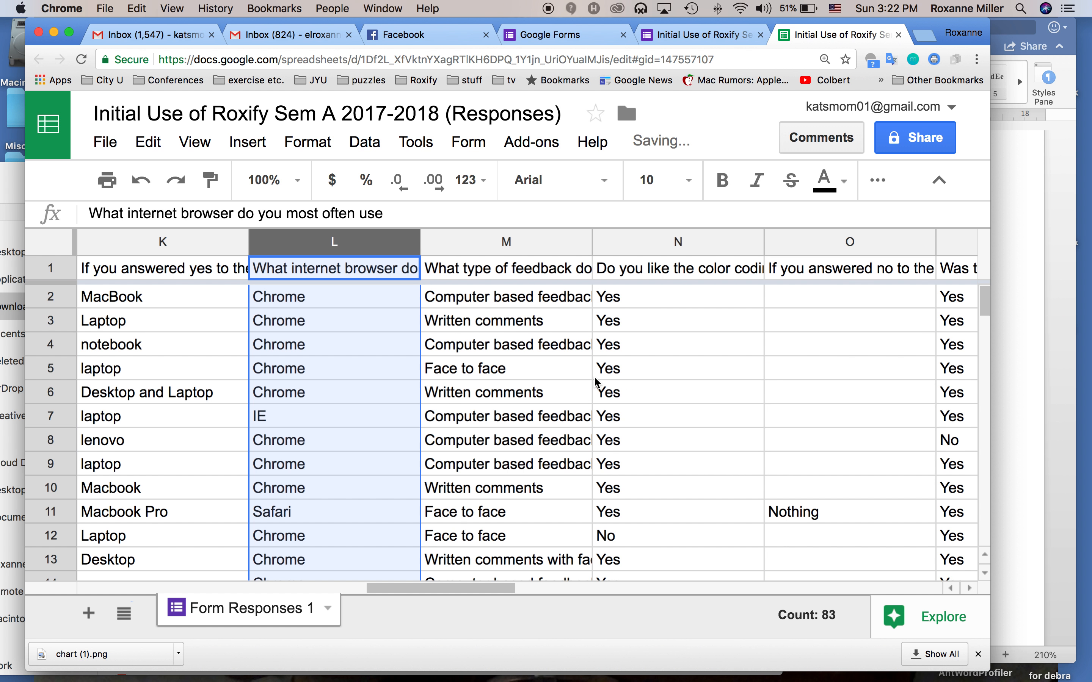
scroll(596, 383, "left", 6)
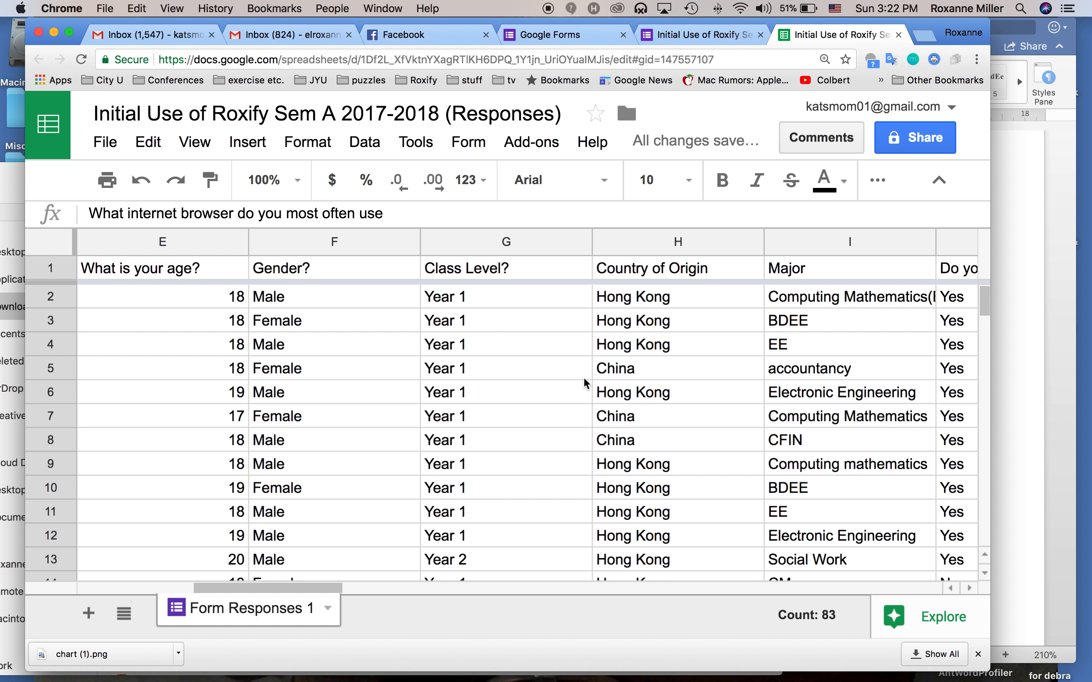
scroll(487, 362, "right", 5)
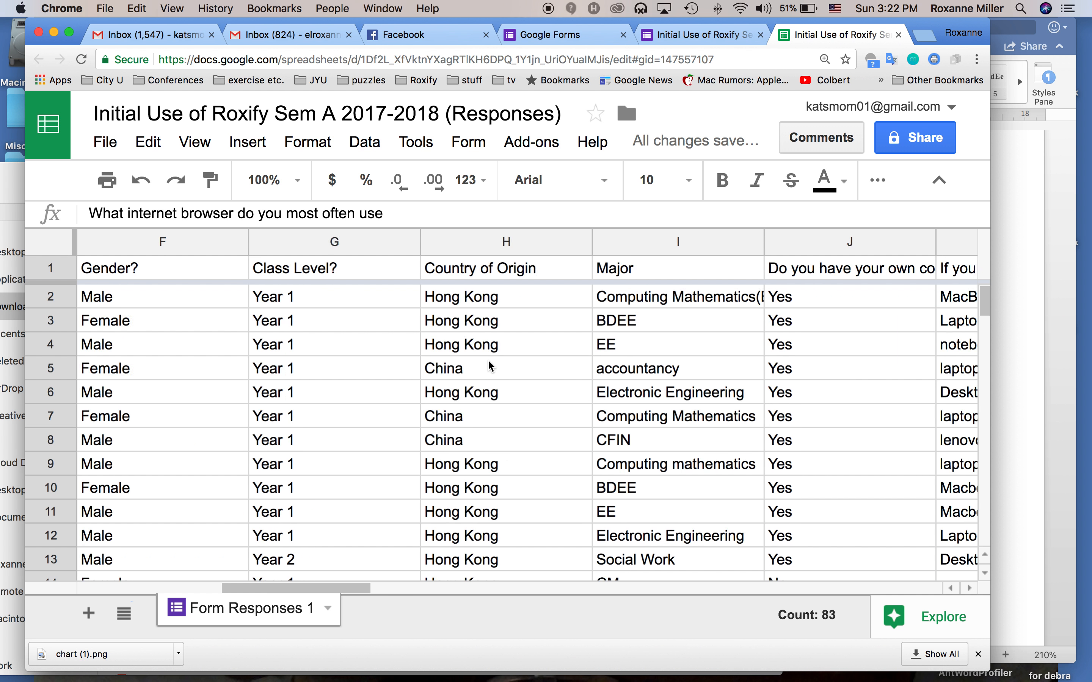
scroll(487, 359, "right", 5)
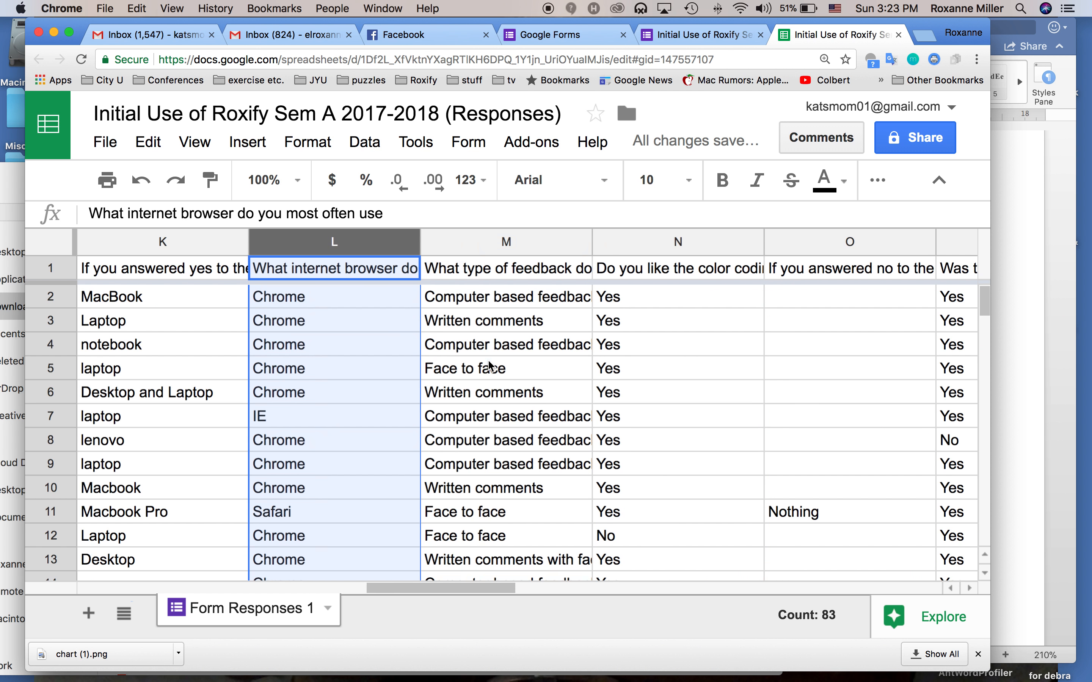
scroll(488, 360, "right", 2)
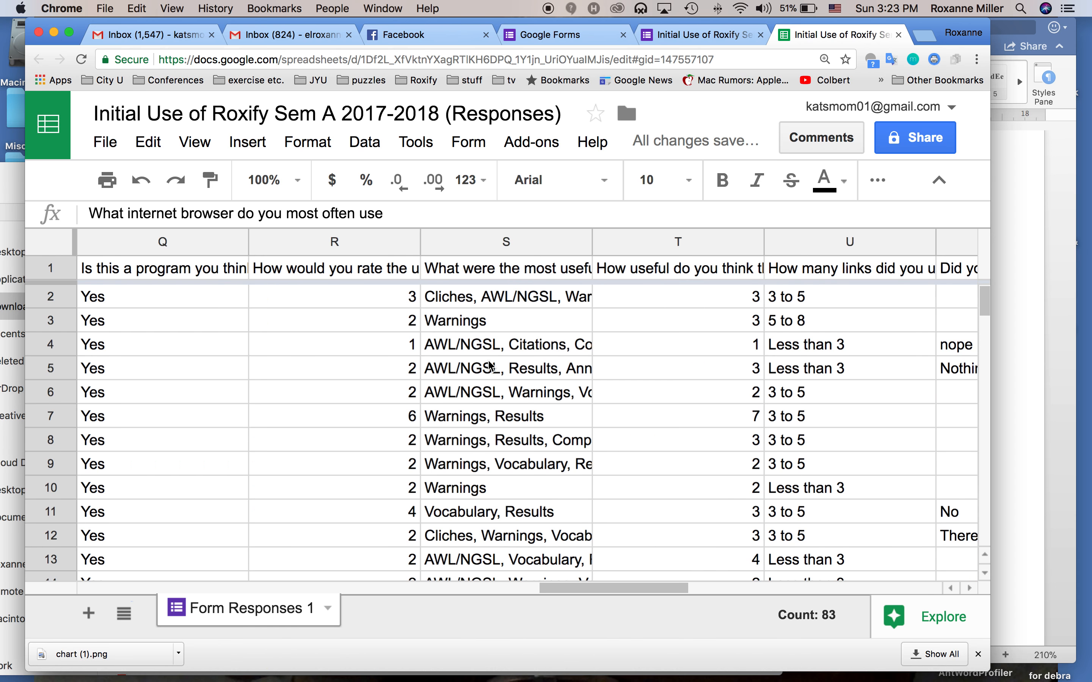
left_click(675, 239)
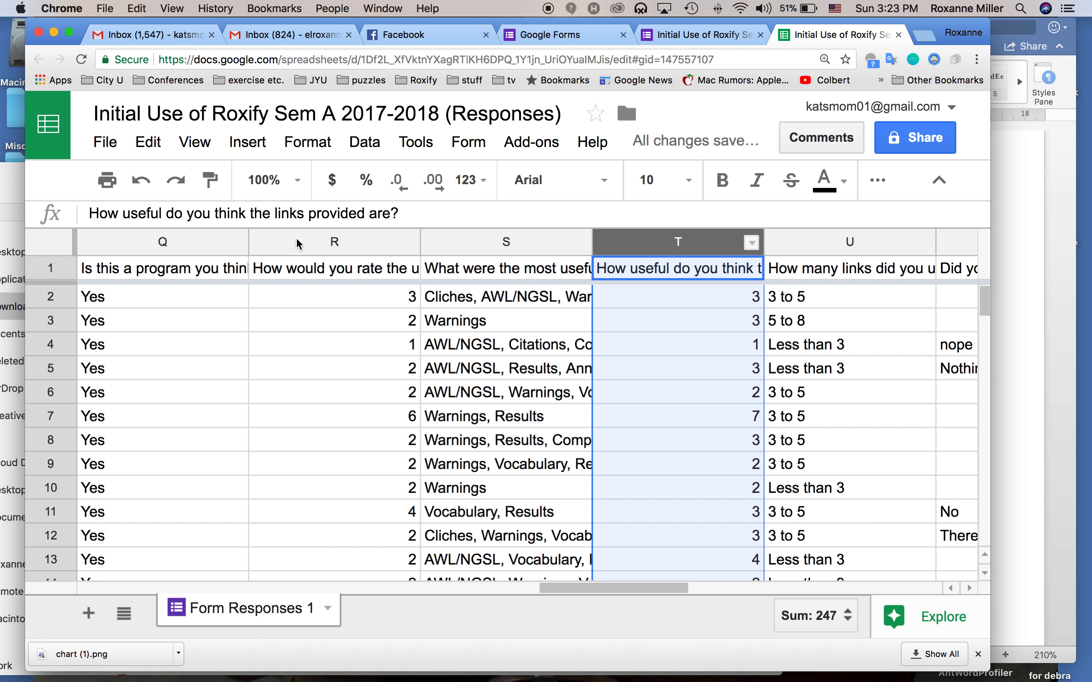
left_click(249, 145)
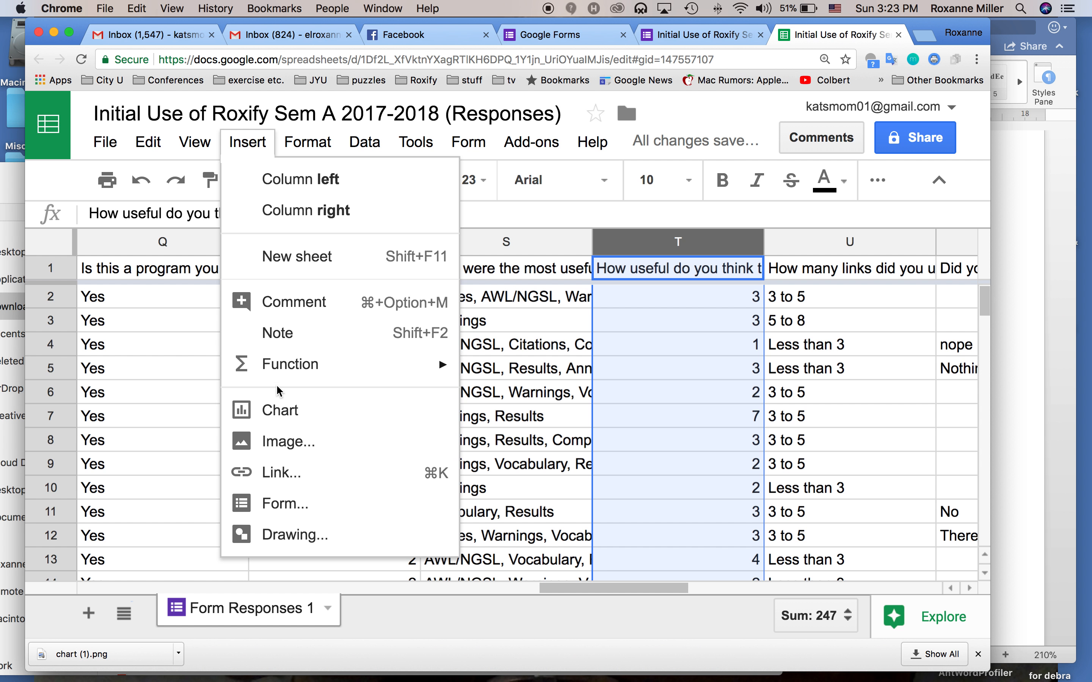
left_click(278, 409)
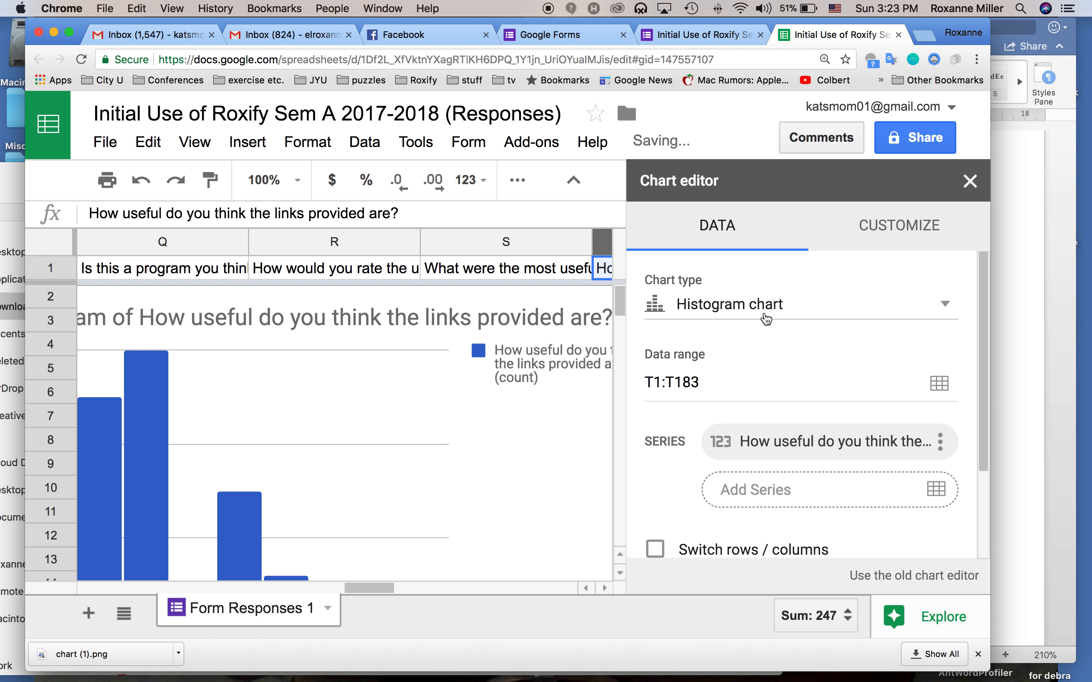
Try the column chart type for the link usefulness chart and switch back to the suggested histogram
left_click(751, 298)
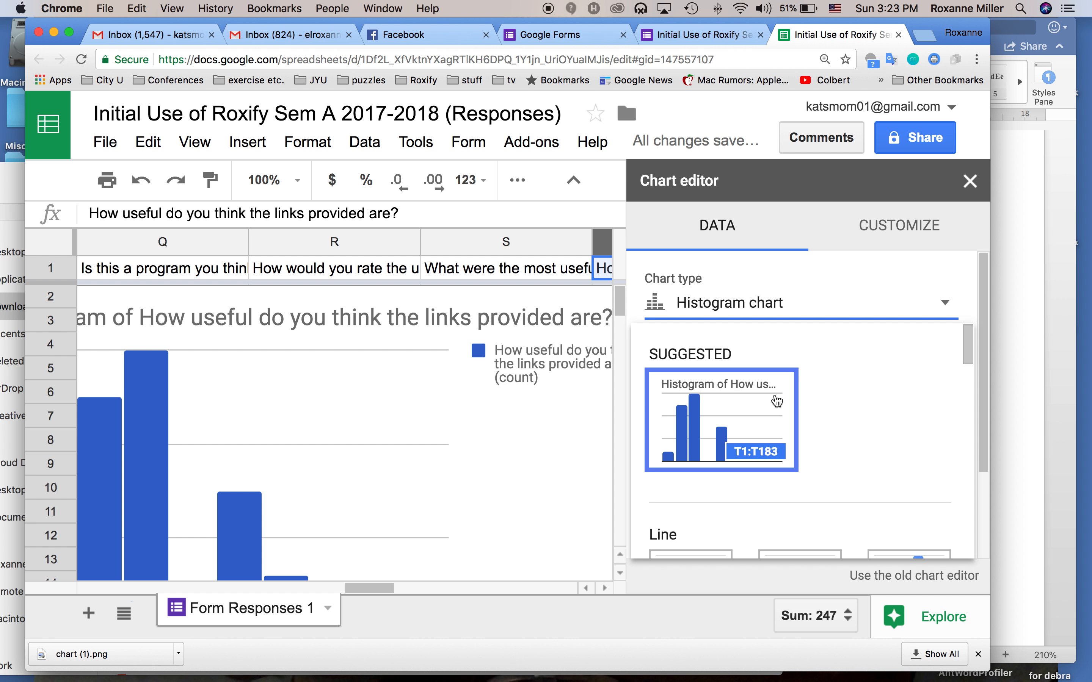
scroll(778, 402, "down", 3)
scroll(778, 402, "down", 5)
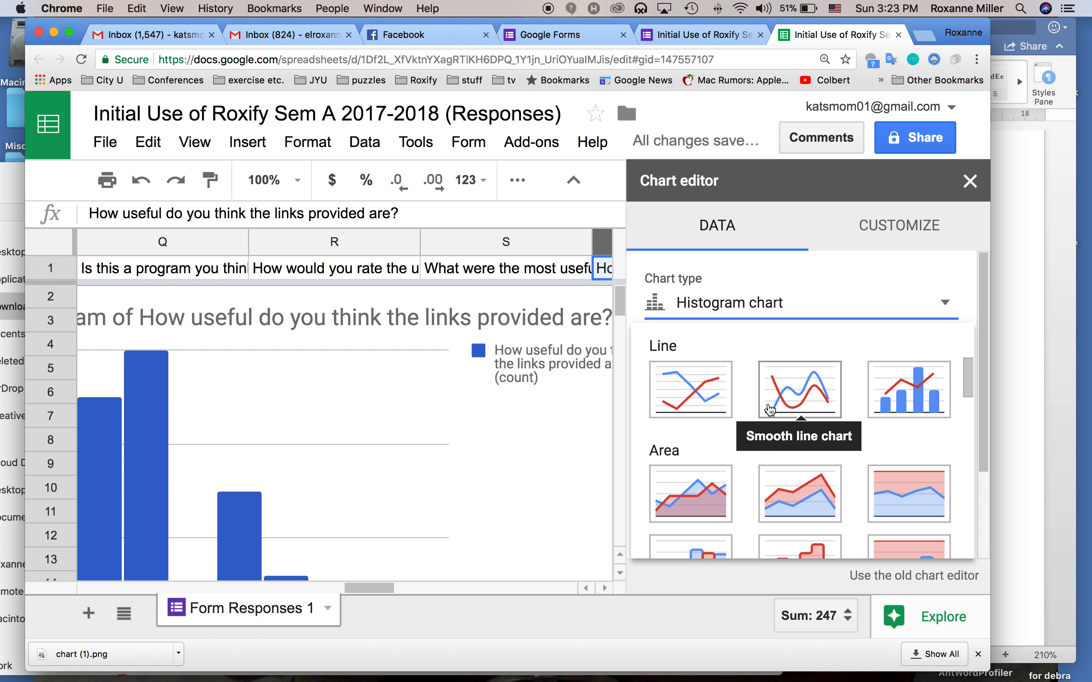
scroll(767, 412, "down", 3)
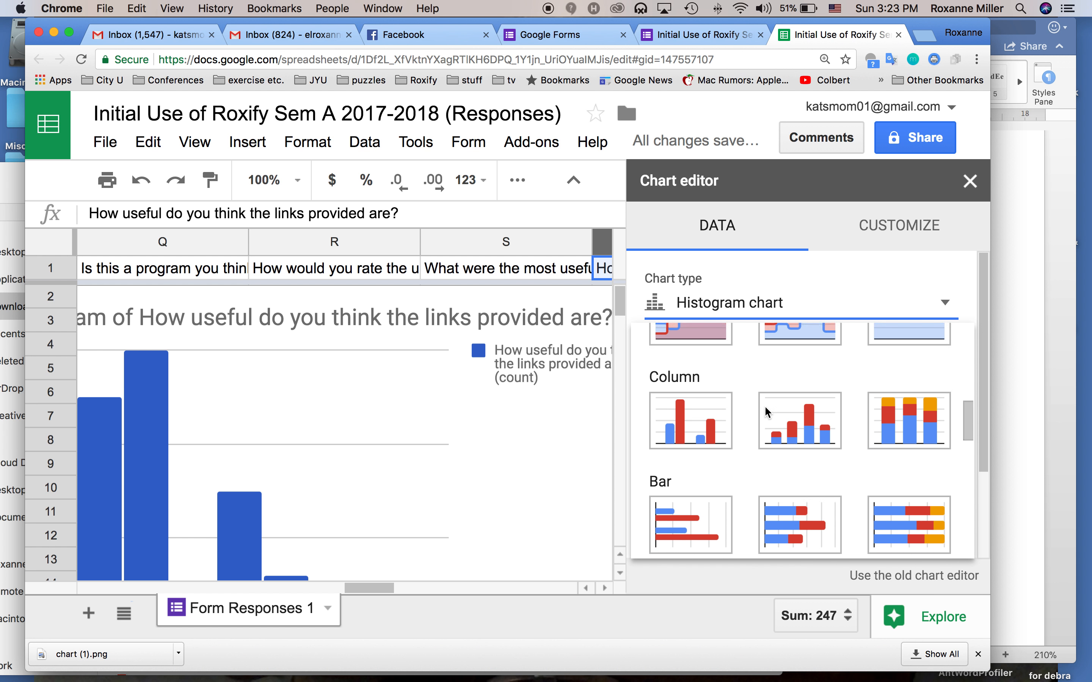
left_click(693, 394)
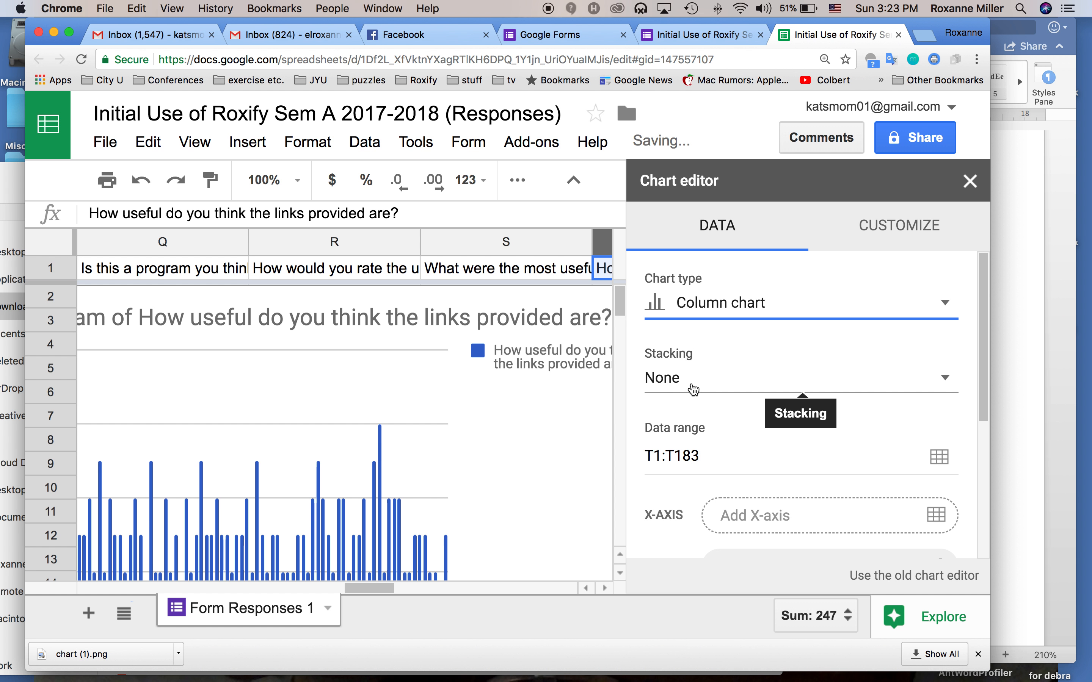
left_click(696, 307)
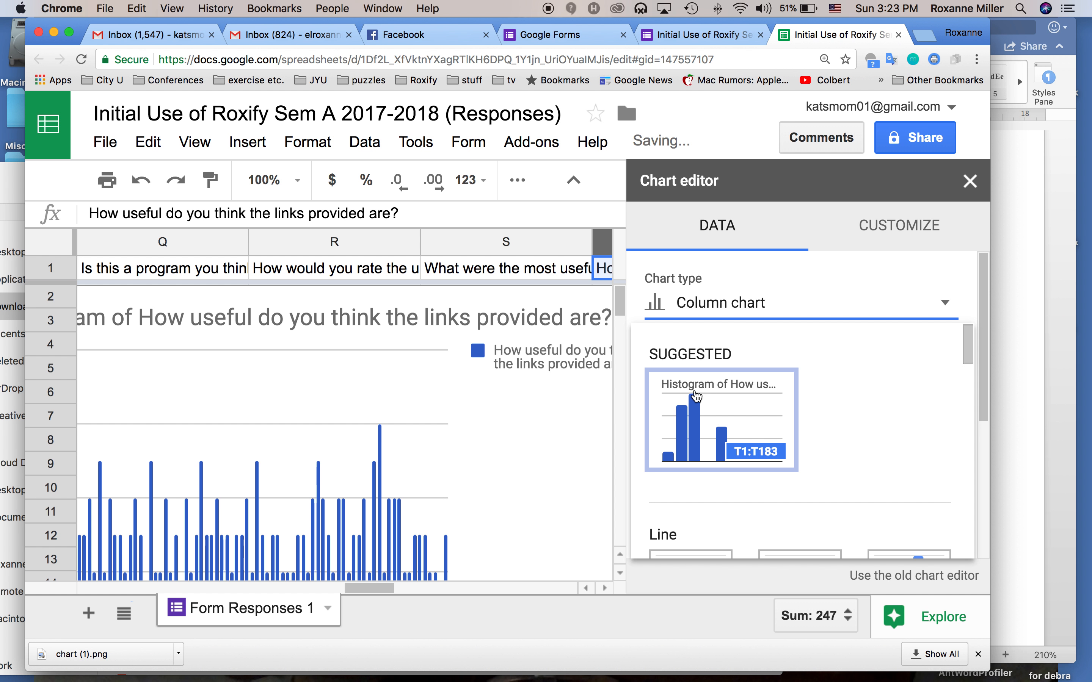
left_click(712, 405)
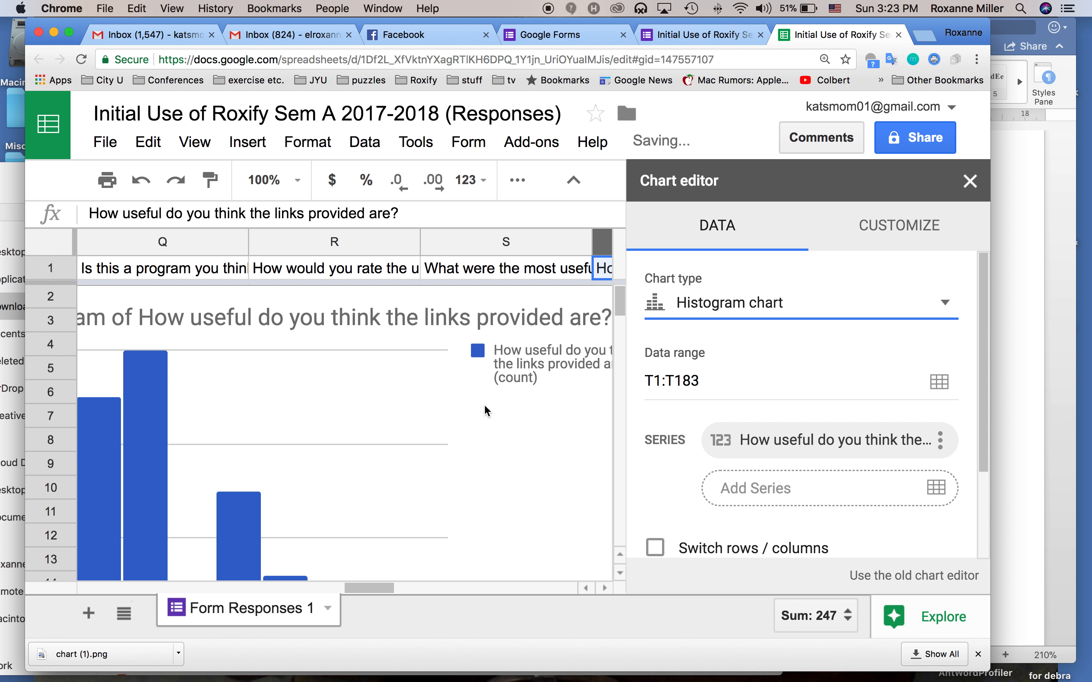
Shrink the histogram and move it fully into view over the sheet, and download it as a PNG image
left_click(970, 181)
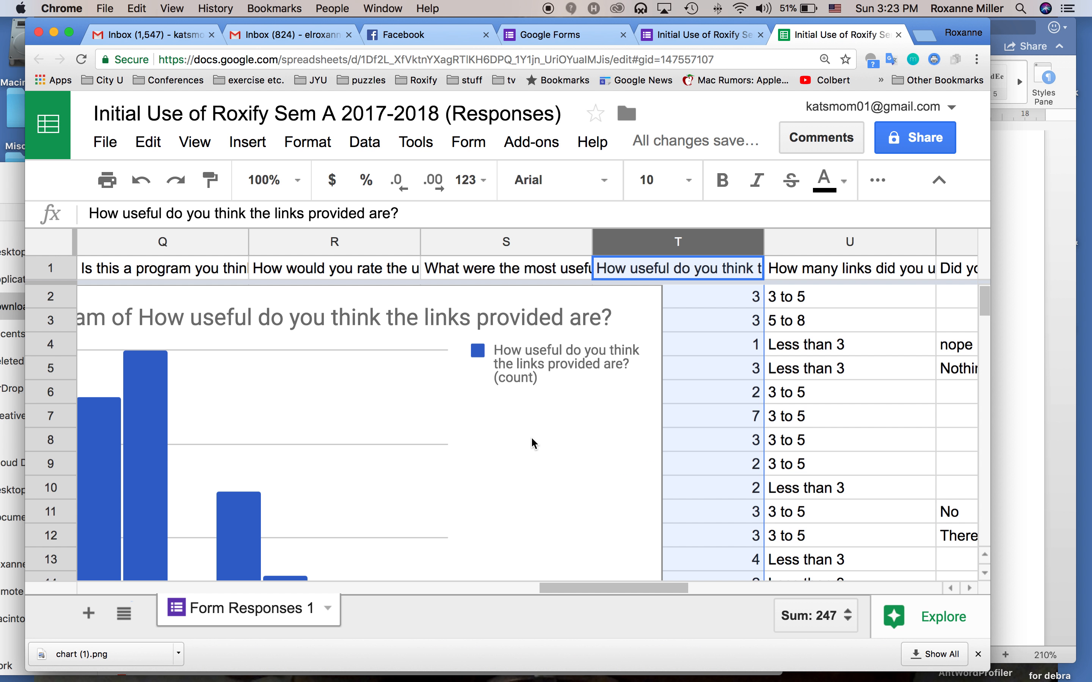
left_click(563, 425)
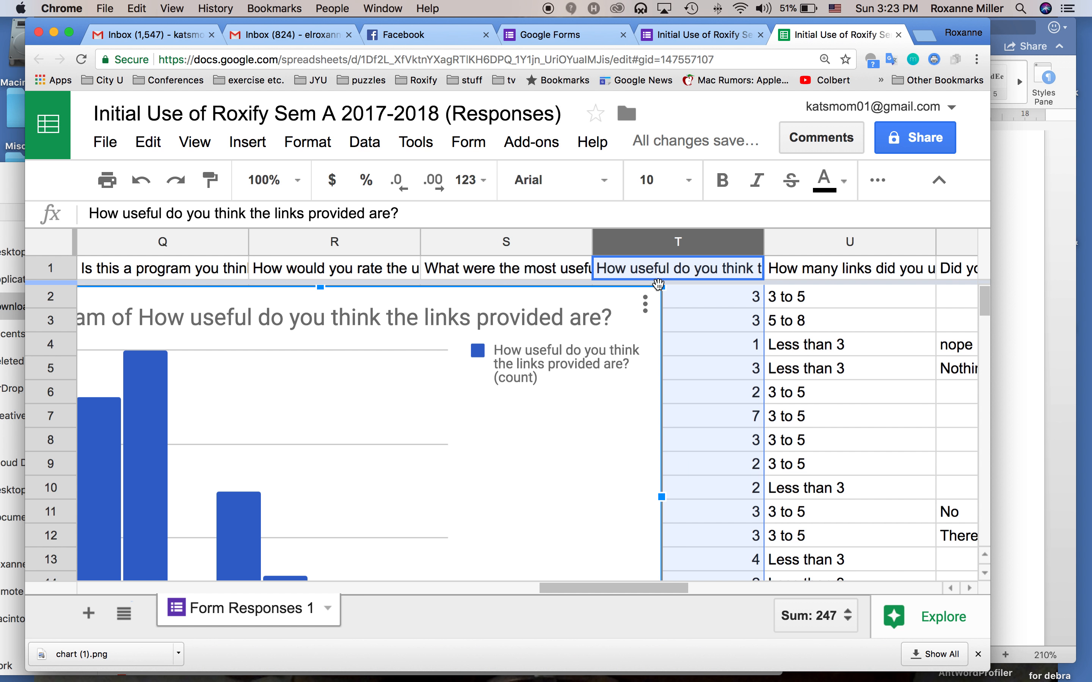
left_click_drag(660, 289, 487, 394)
left_click_drag(349, 403, 641, 285)
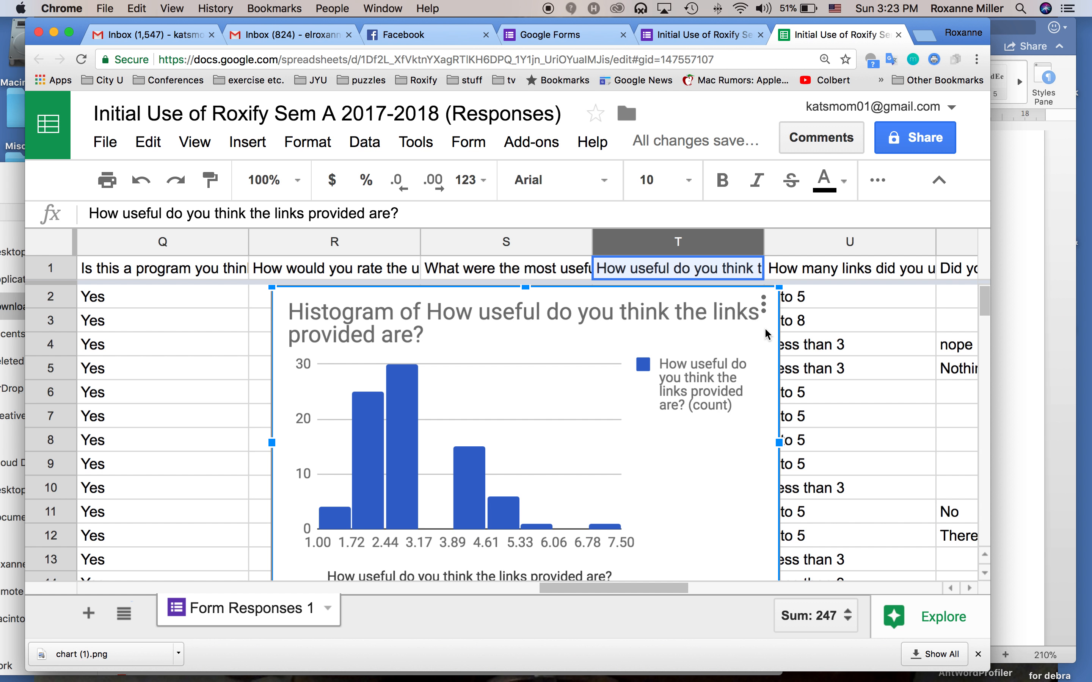
left_click(764, 305)
left_click(632, 398)
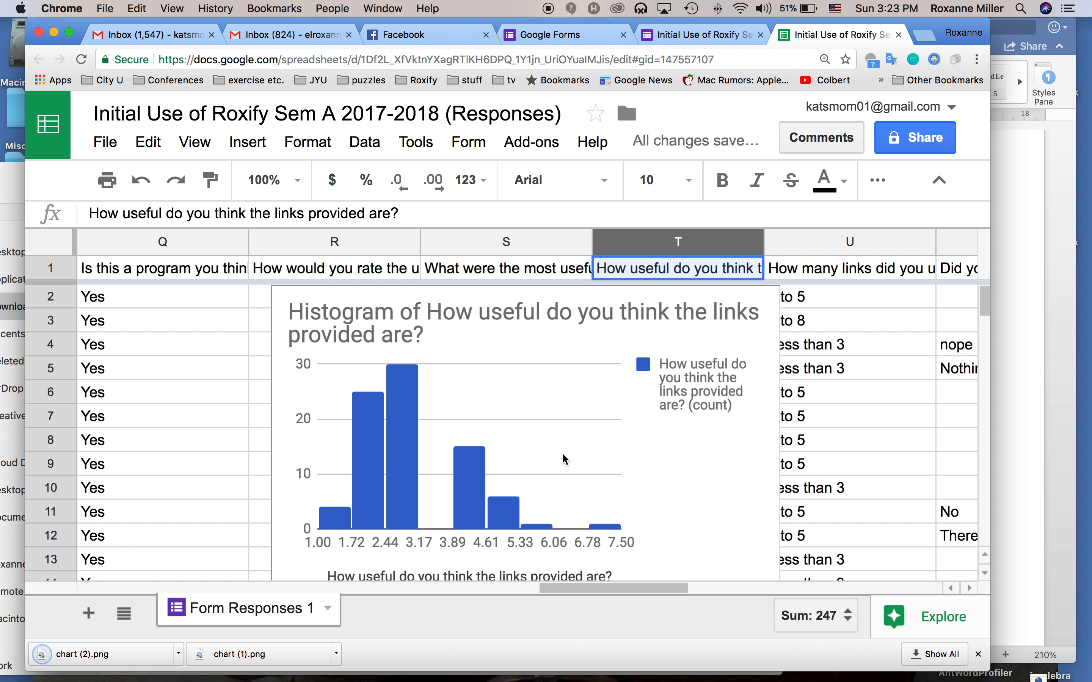
Switch to the Word document and insert chart (2).png from Downloads on the blank line after "rhoncus orci lacinia vel."
left_click(1036, 478)
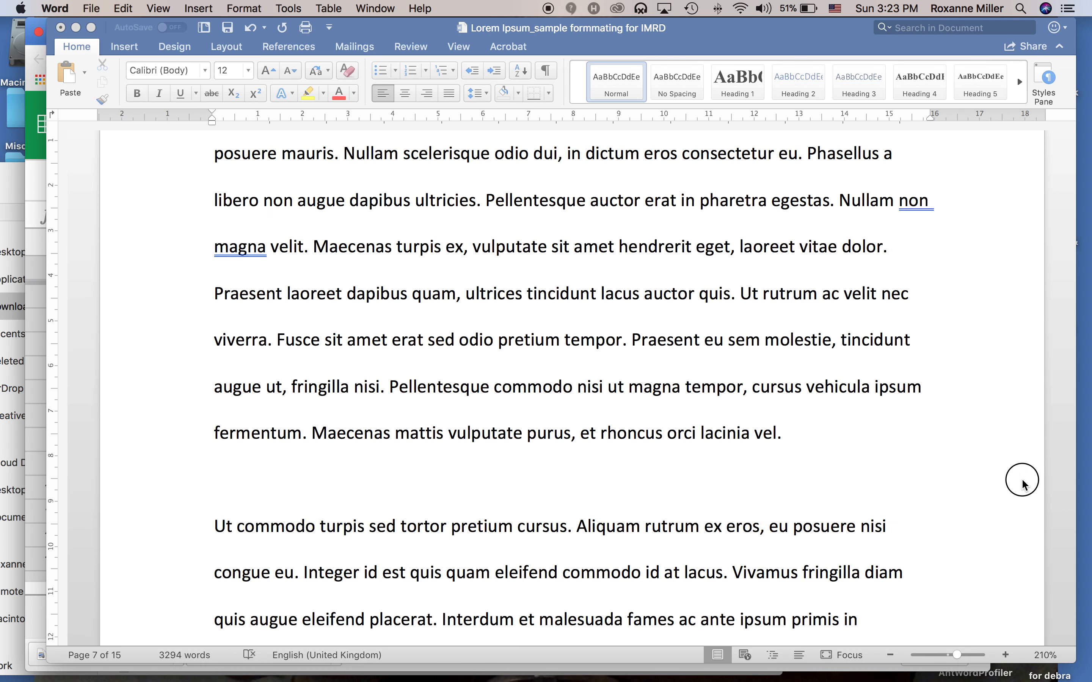
left_click(248, 487)
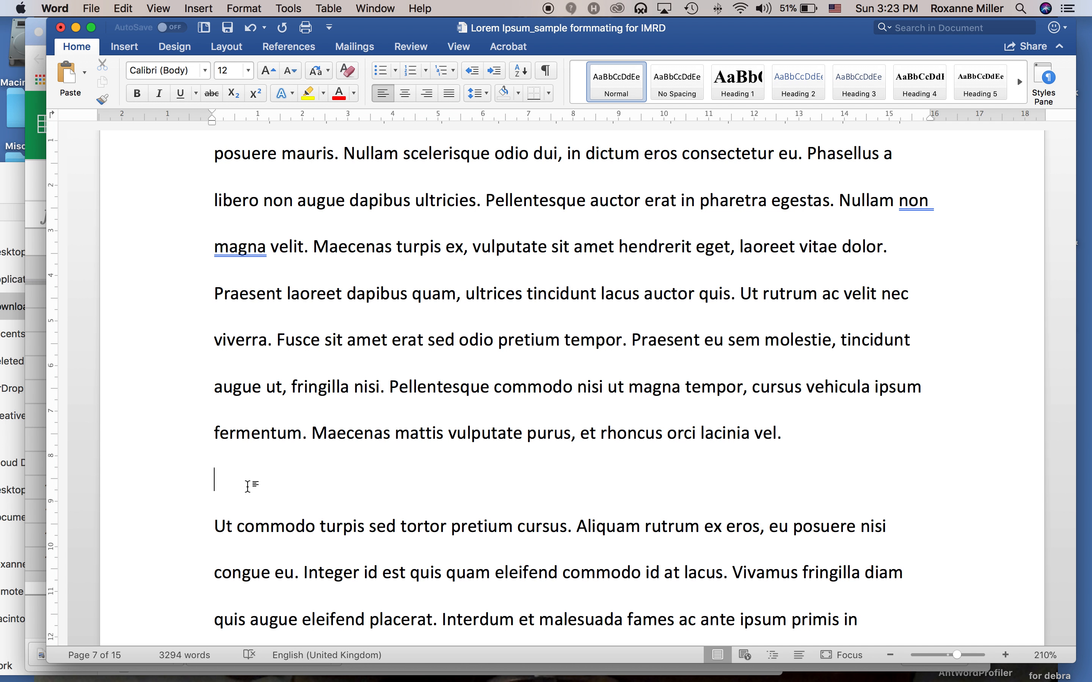
left_click(125, 49)
left_click(198, 81)
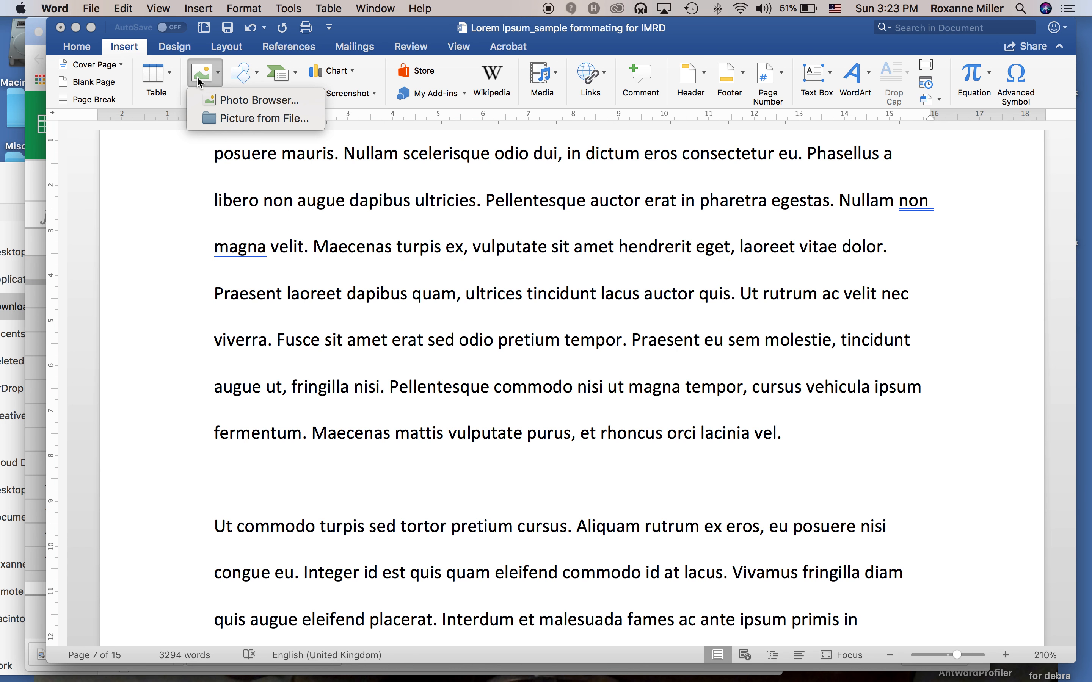
left_click(230, 128)
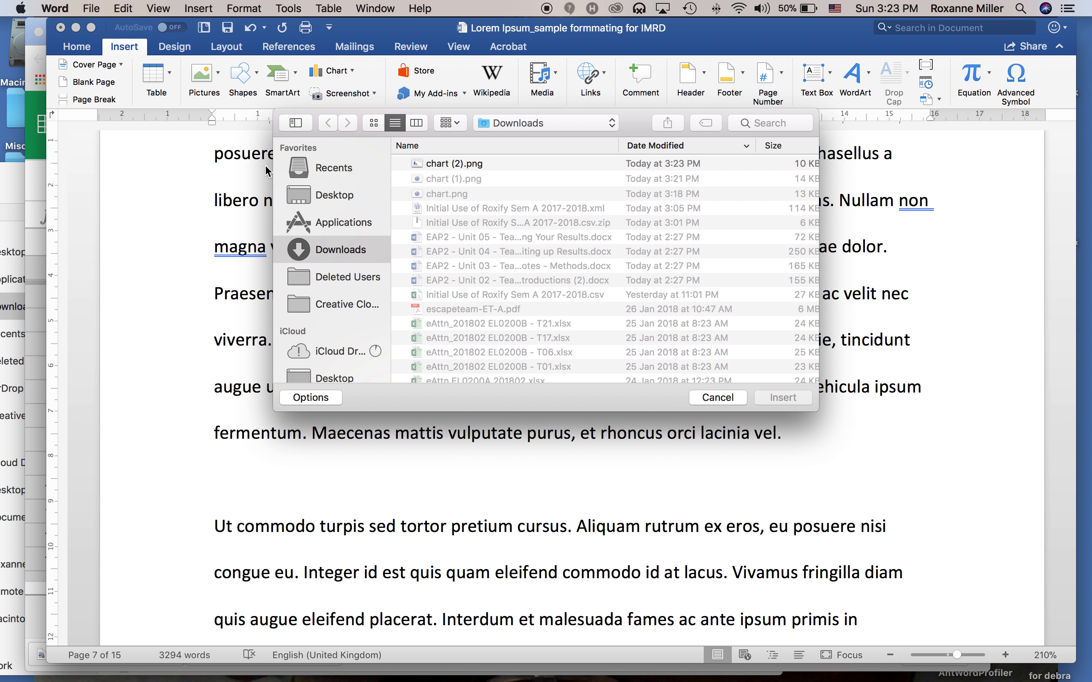
double_click(448, 163)
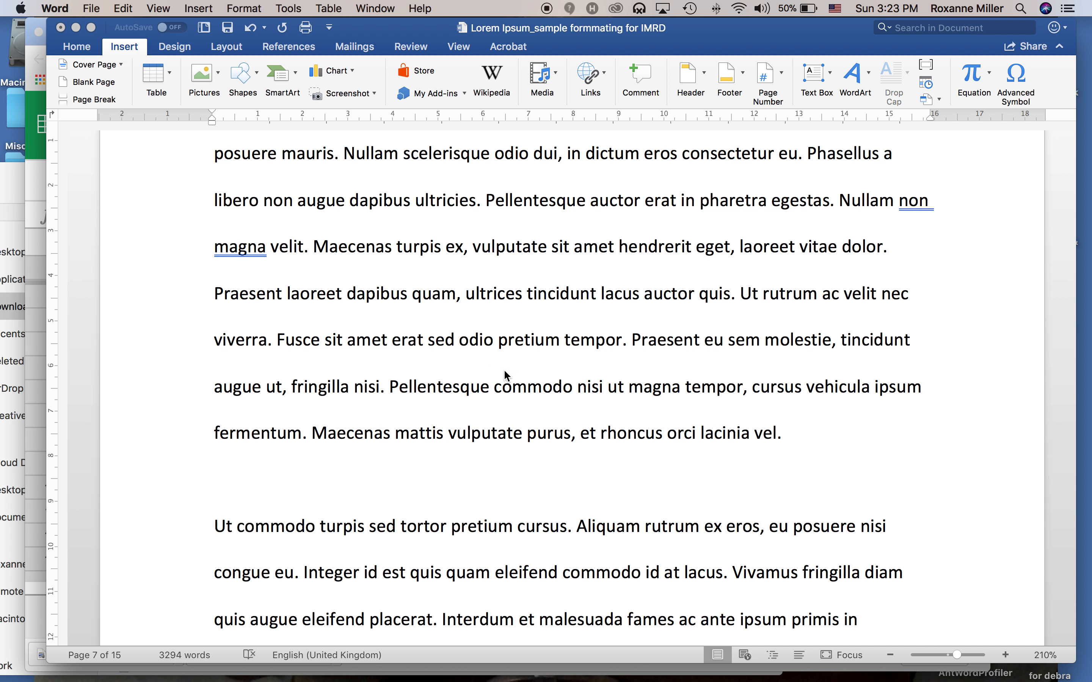
scroll(625, 532, "down", 1)
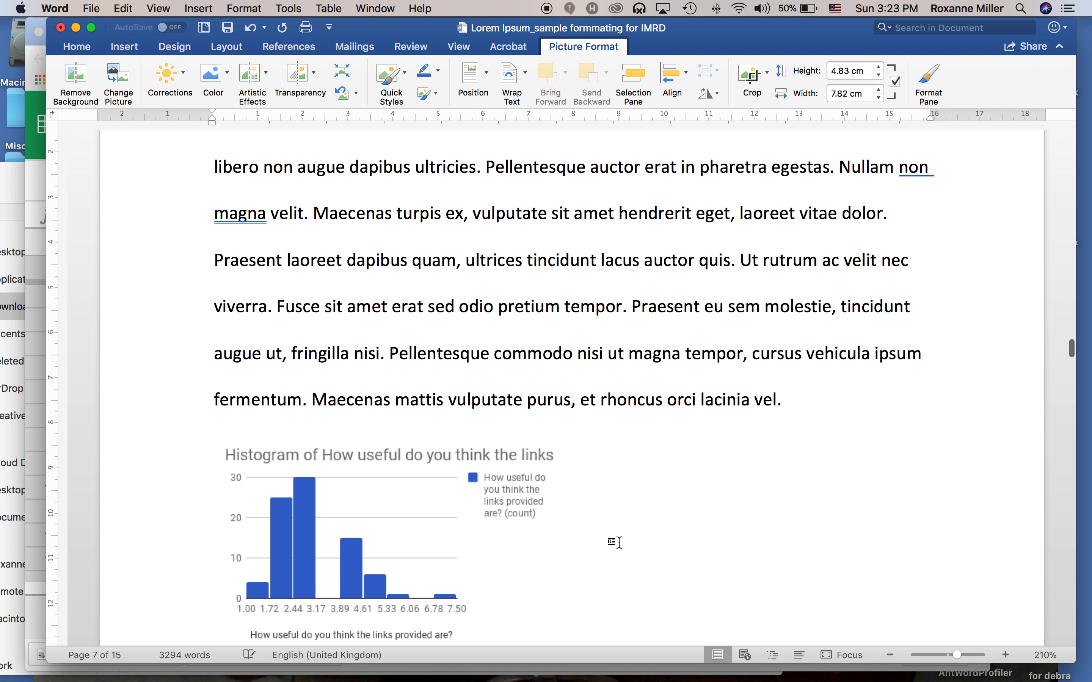
Add the caption "Figure 2: Usefulness of links" on a new line below the histogram
left_click(610, 587)
scroll(610, 588, "down", 5)
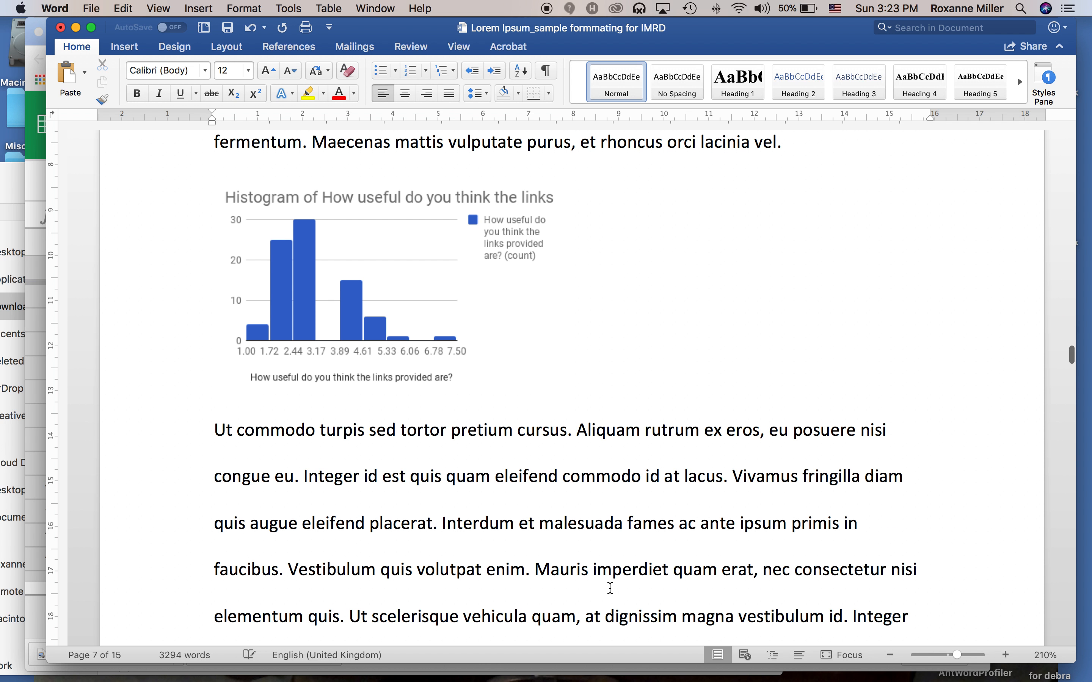
key("Return")
type("F")
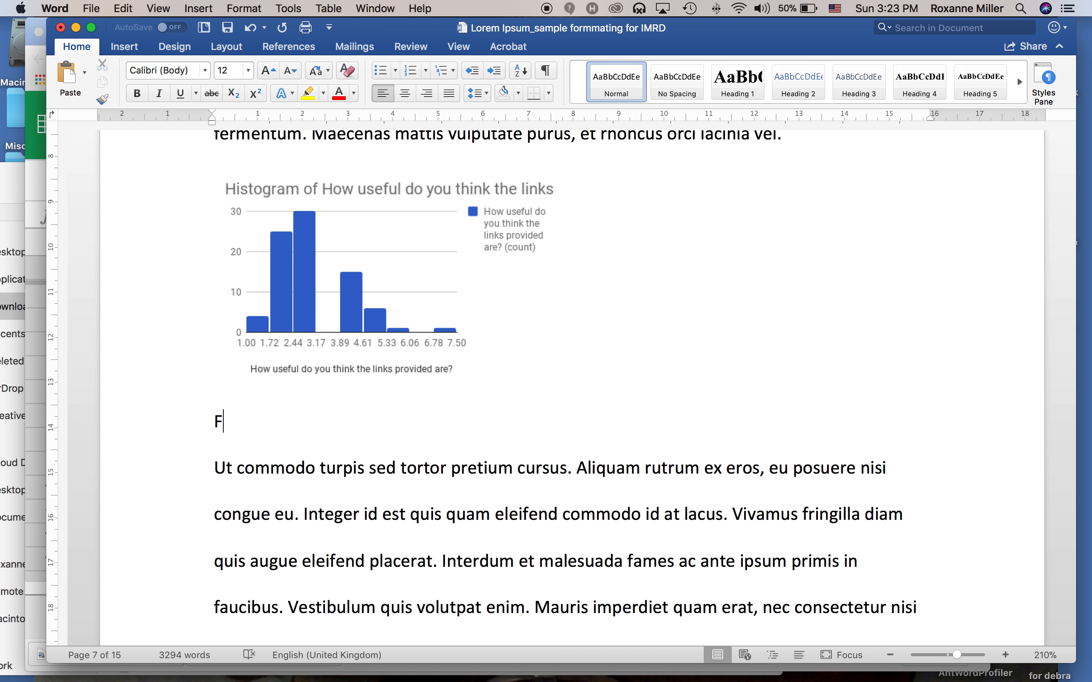
type("igure 2: u")
key("BackSpace")
type("U")
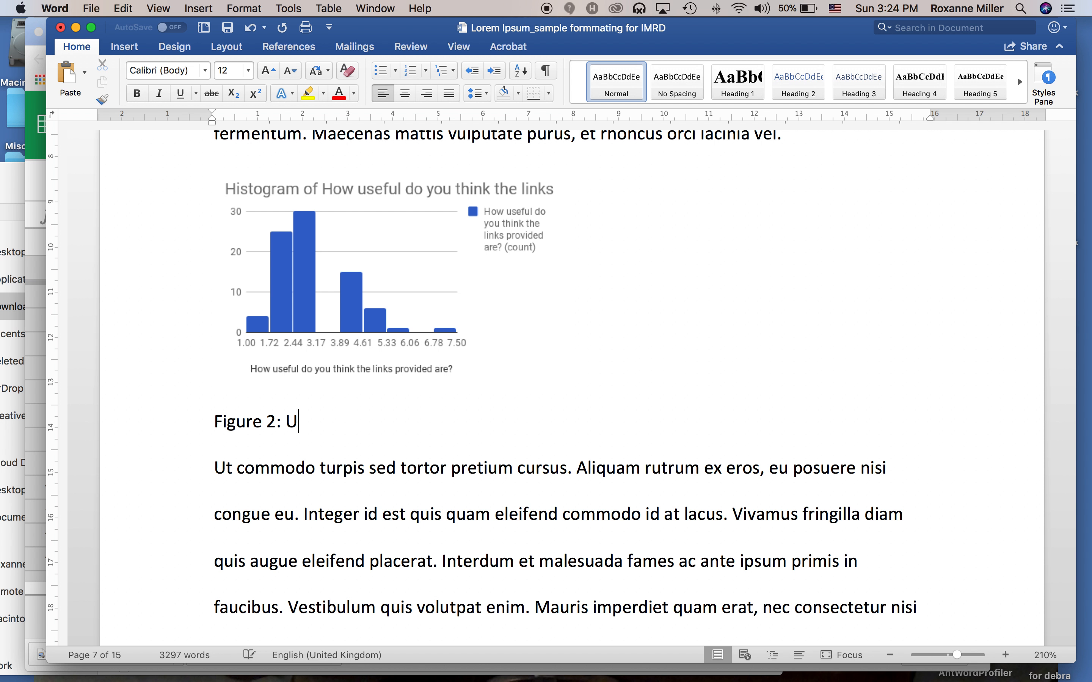
type("sefulness of links")
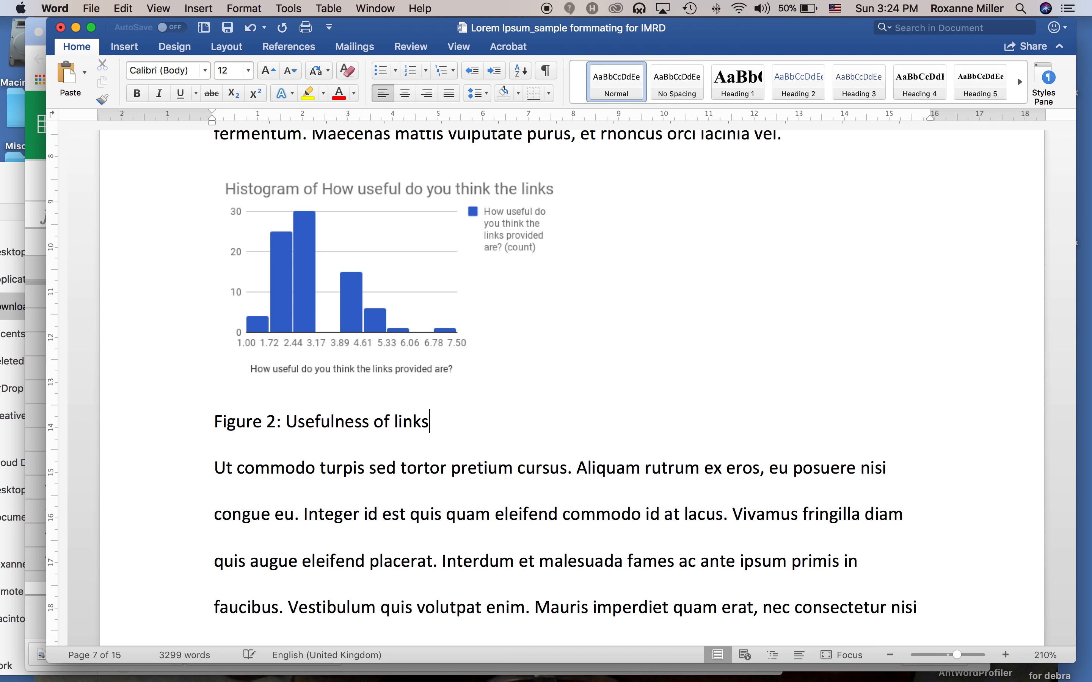
scroll(656, 589, "up", 1)
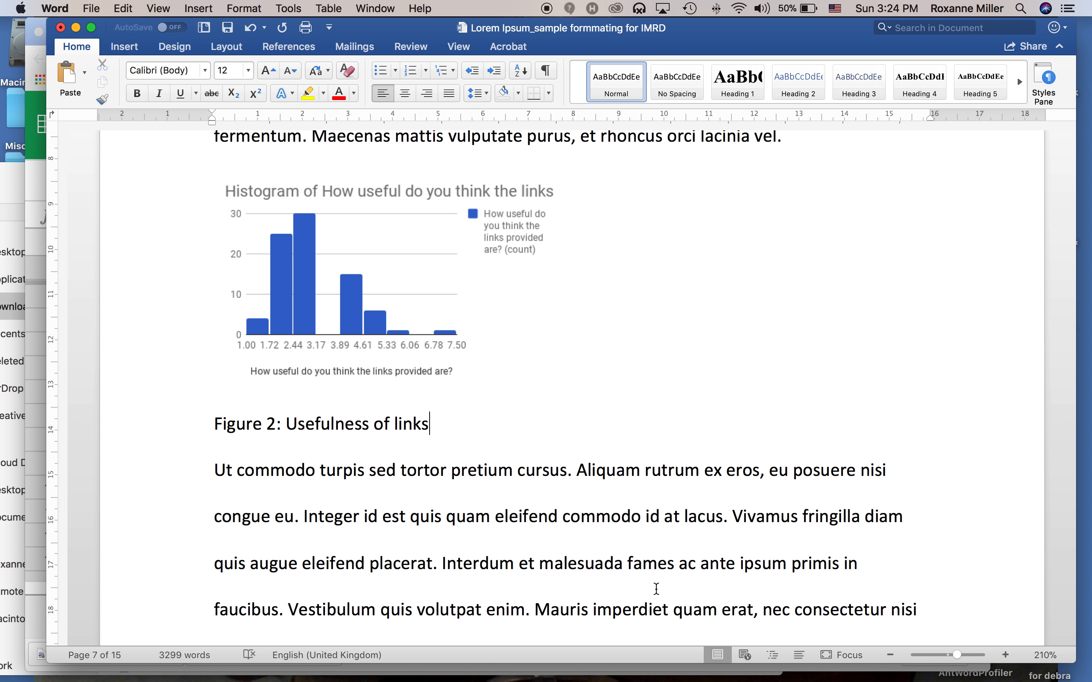
scroll(657, 589, "up", 1)
scroll(646, 585, "down", 3)
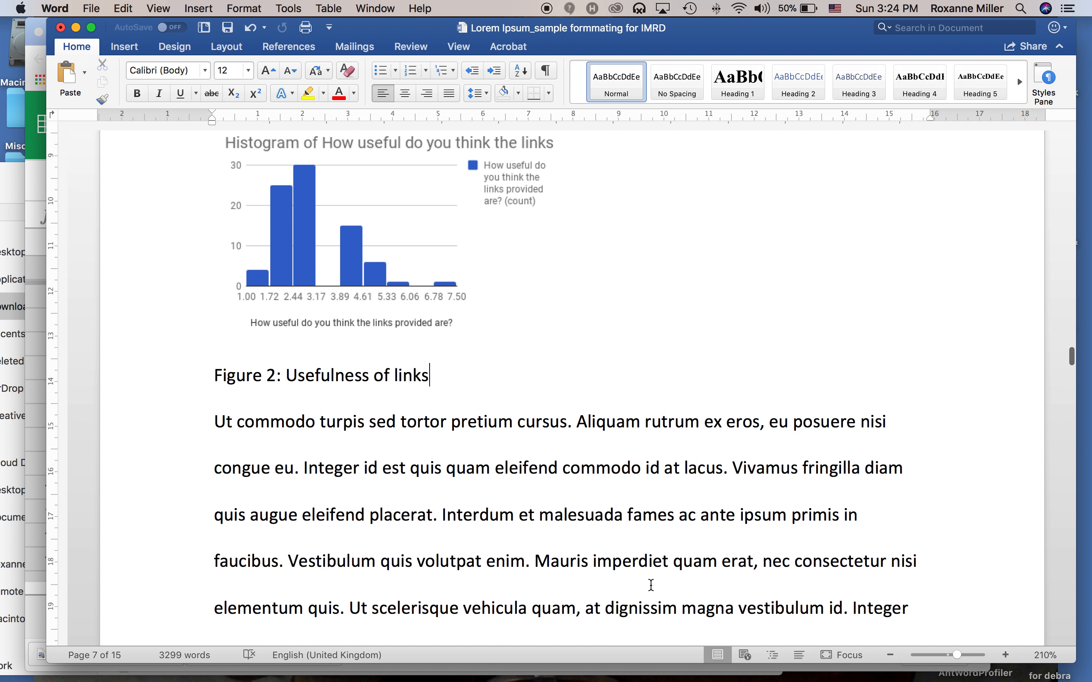